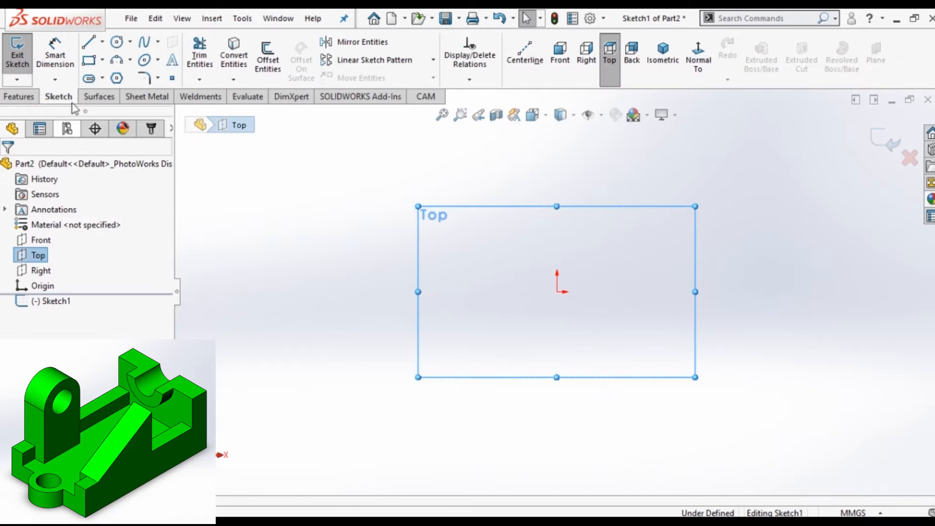
# Sketch a center rectangle about 74 mm wide and 142 mm tall, centred on the origin.
pyautogui.click(102, 60)
pyautogui.click(109, 93)
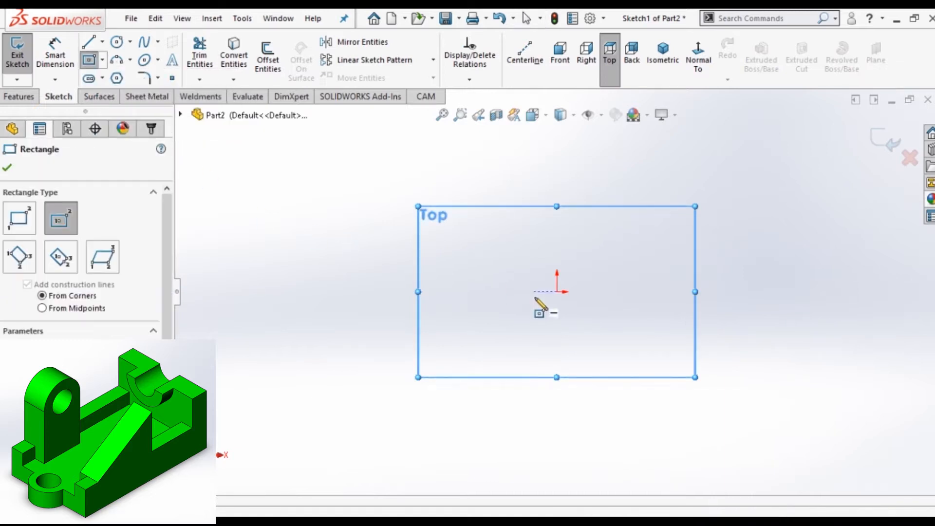
pyautogui.click(557, 291)
pyautogui.click(623, 171)
# Dimension the rectangle's vertical side to 135 mm.
pyautogui.press('d')
pyautogui.click(623, 255)
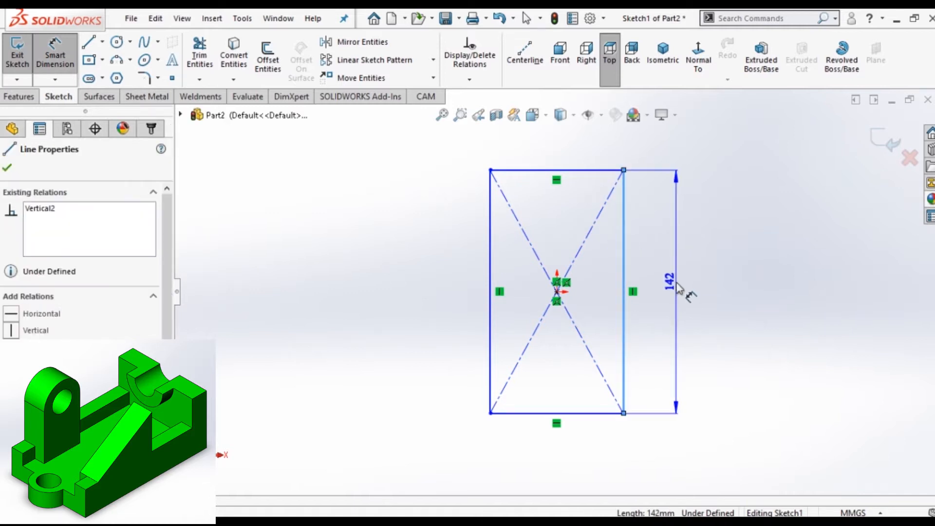
pyautogui.click(676, 282)
pyautogui.write('3')
pyautogui.press('BackSpace')
pyautogui.write('135')
pyautogui.press('Return')
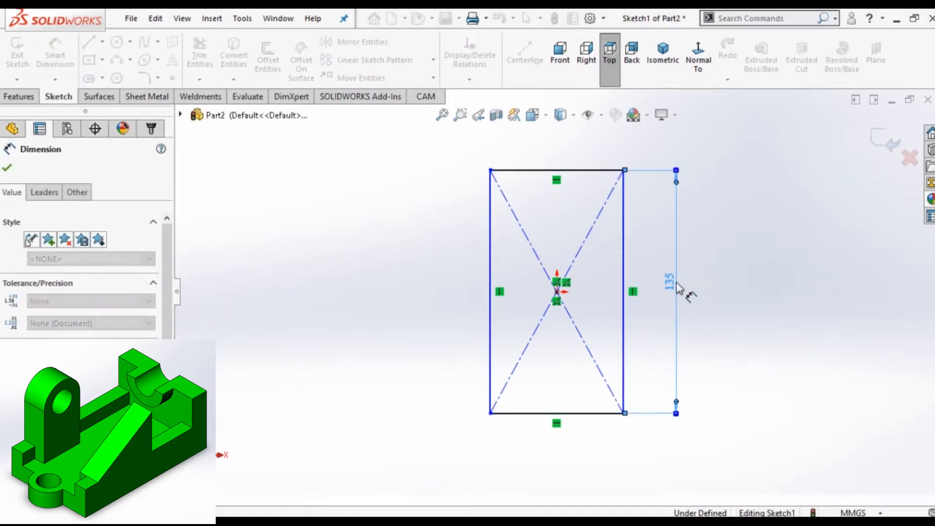
# Dimension the rectangle's bottom edge to 82 mm.
pyautogui.click(544, 420)
pyautogui.click(545, 447)
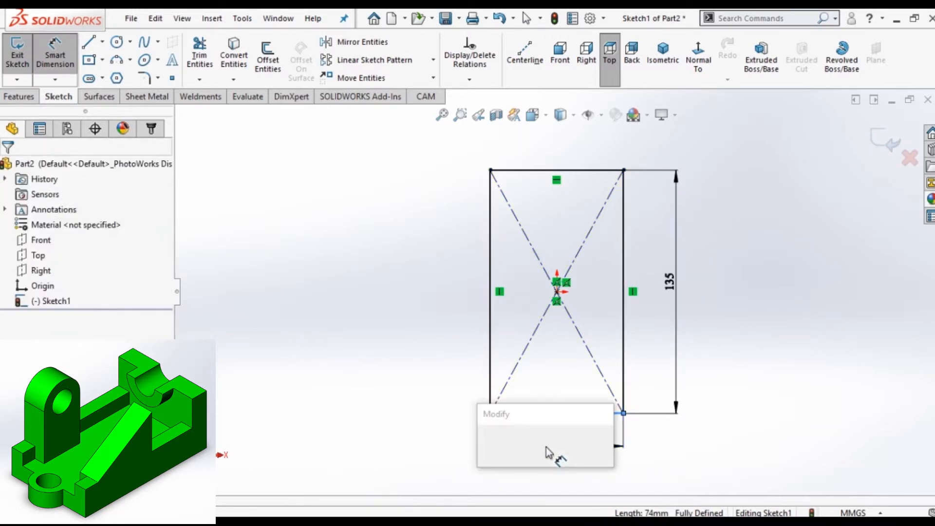
pyautogui.write('82')
pyautogui.press('Return')
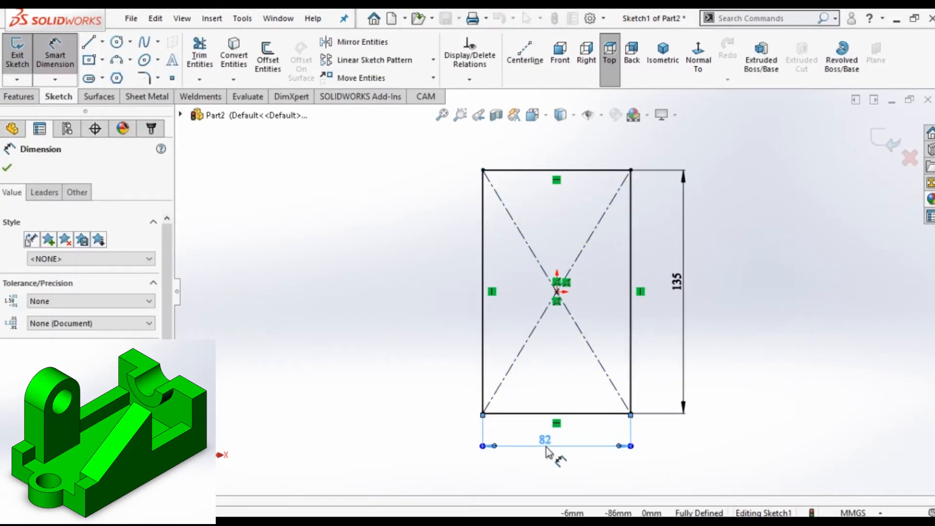
pyautogui.press('Escape')
# Sketch a three-point arc bulging below the rectangle, with both endpoints on the bottom edge around its middle.
pyautogui.scroll(-1, 550, 460)
pyautogui.moveTo(508, 419); pyautogui.dragTo(515, 450)
pyautogui.scroll(-2, 573, 382)
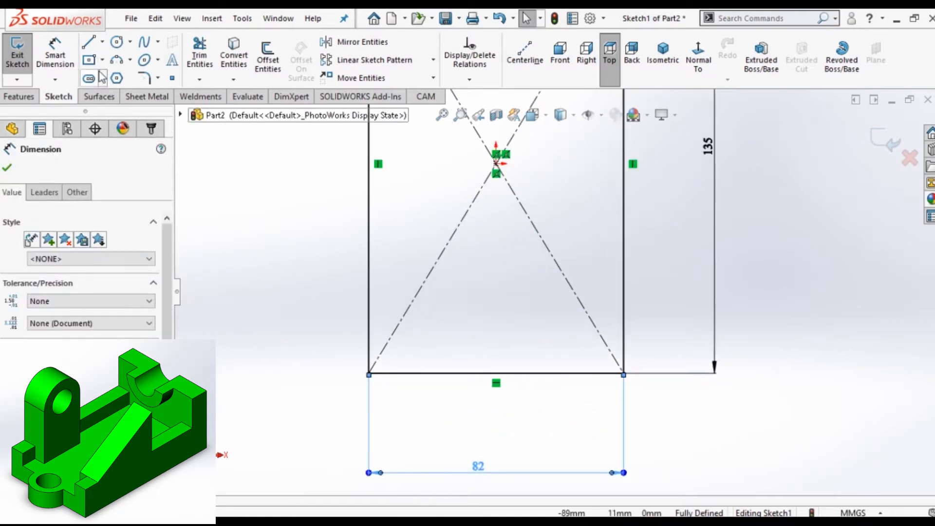
pyautogui.click(116, 60)
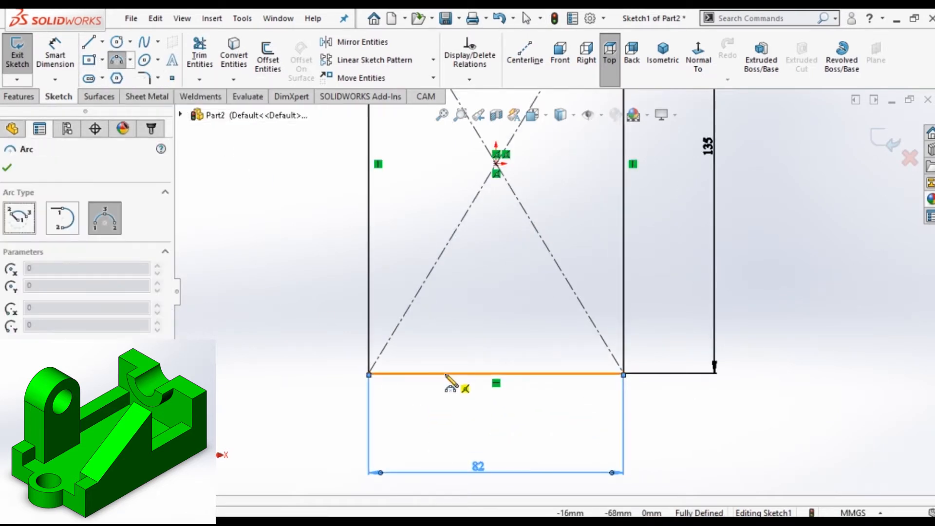
pyautogui.click(544, 374)
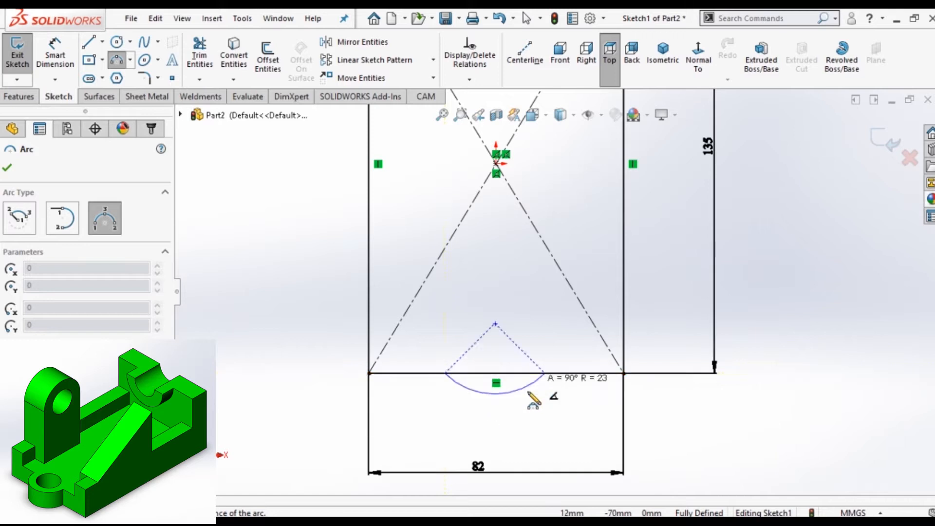
pyautogui.click(513, 414)
pyautogui.scroll(-2, 536, 370)
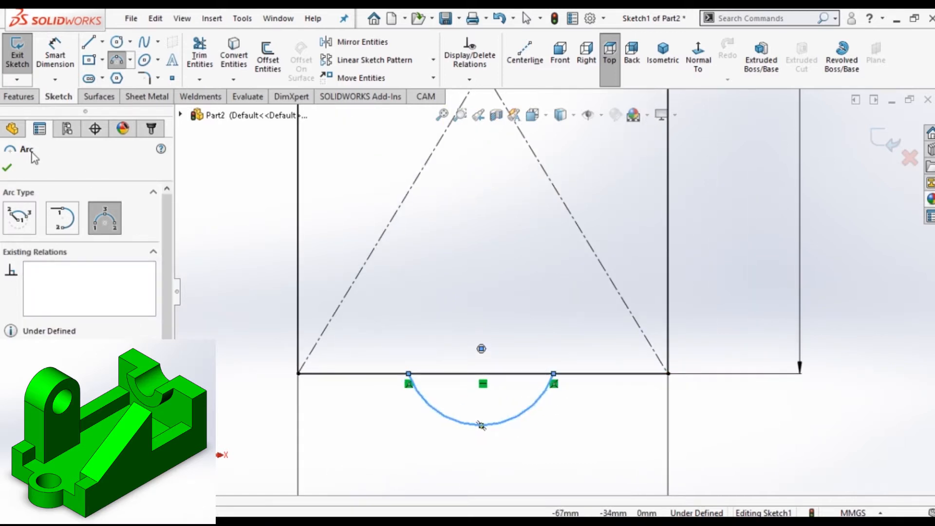
pyautogui.click(7, 167)
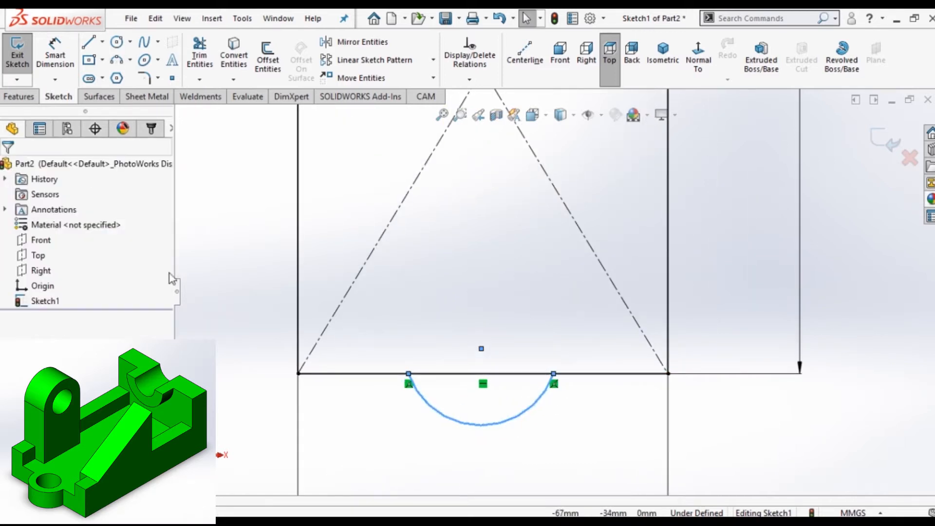
# Make the arc's centre point coincident with the midpoint of the rectangle's bottom edge.
pyautogui.click(481, 349)
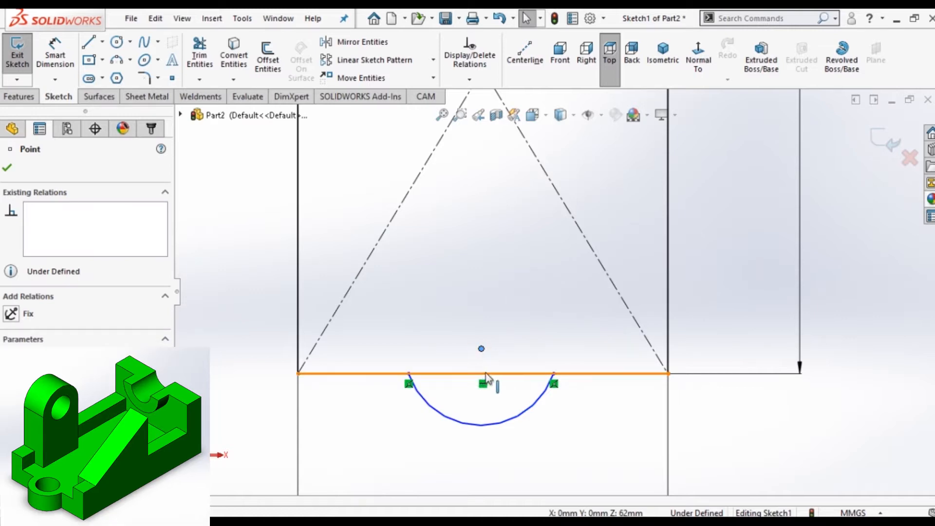
pyautogui.keyDown('ctrl'); pyautogui.click(481, 349); pyautogui.keyUp('ctrl')
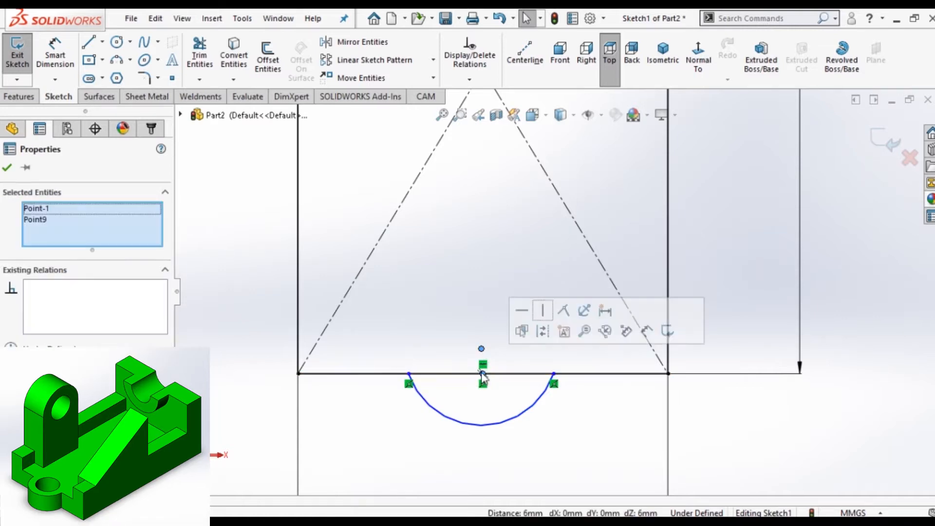
pyautogui.click(564, 311)
# Dimension the arc's radius to 16 mm.
pyautogui.click(55, 55)
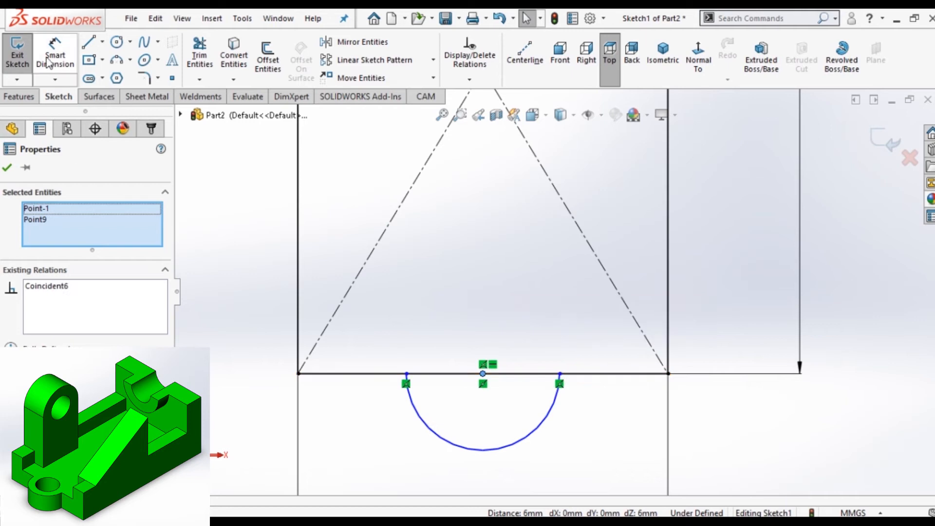
pyautogui.click(449, 442)
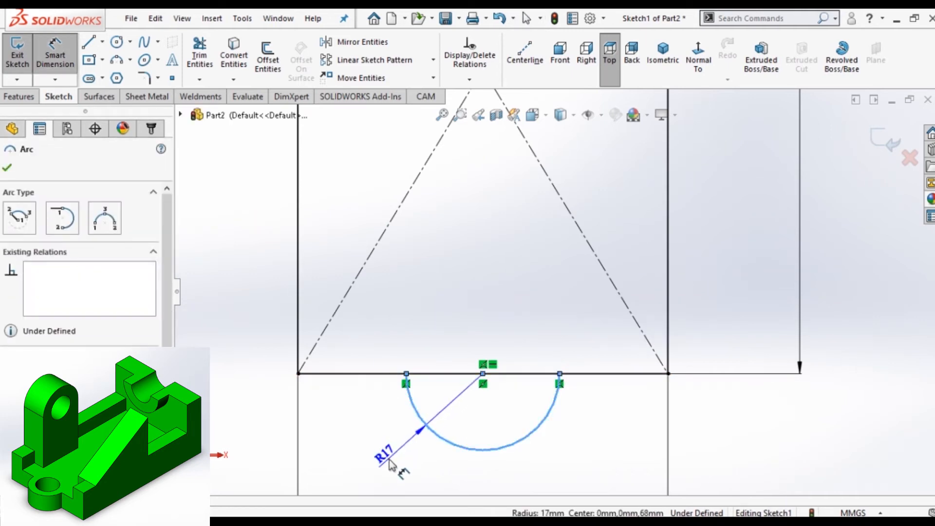
pyautogui.click(389, 460)
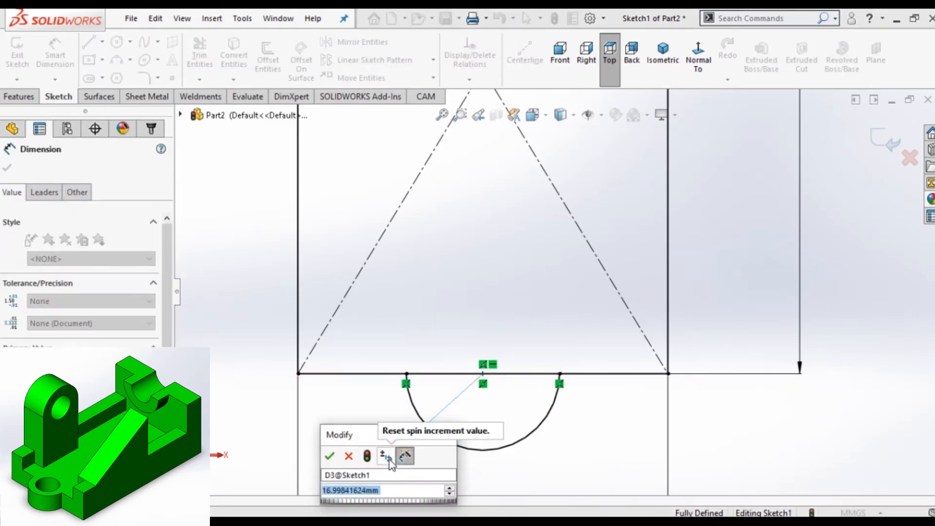
pyautogui.write('1')
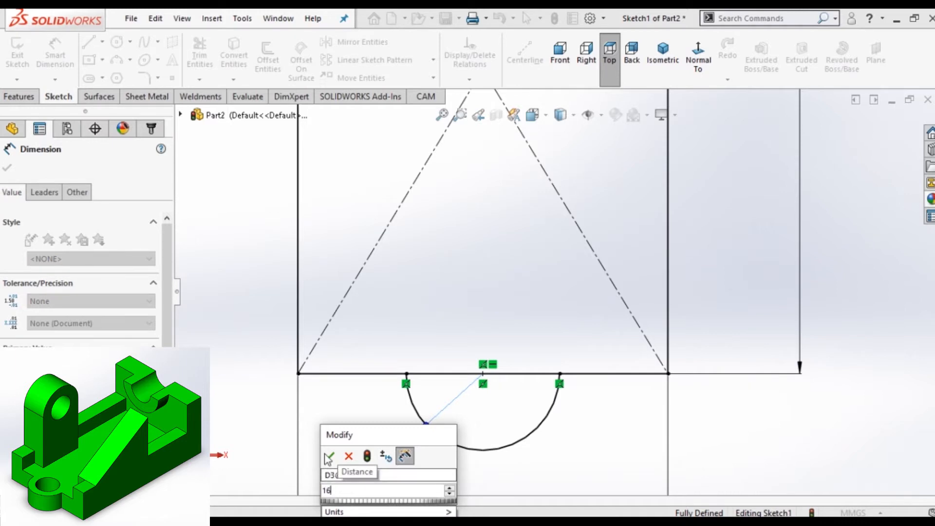
pyautogui.write('6')
pyautogui.click(329, 456)
pyautogui.press('Escape')
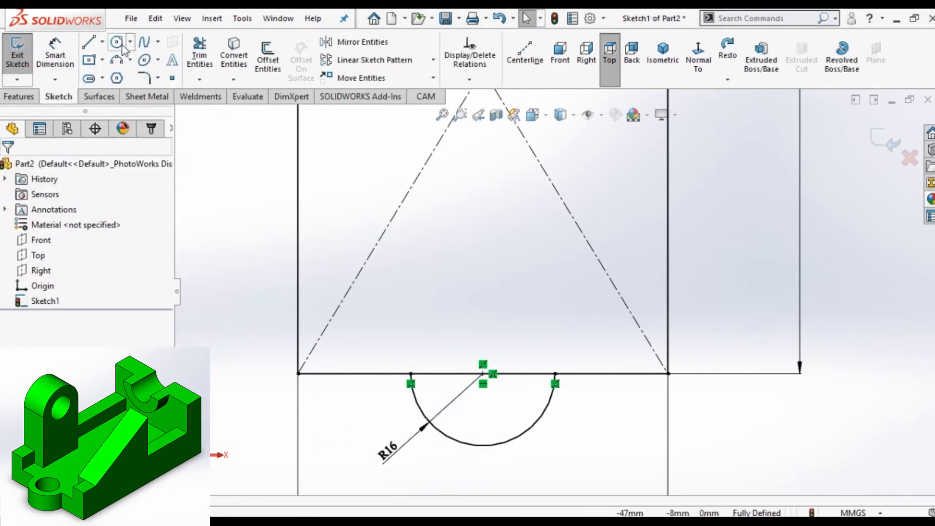
# Sketch a circle about 18 mm in diameter, concentric with the arc on the bottom edge.
pyautogui.click(118, 42)
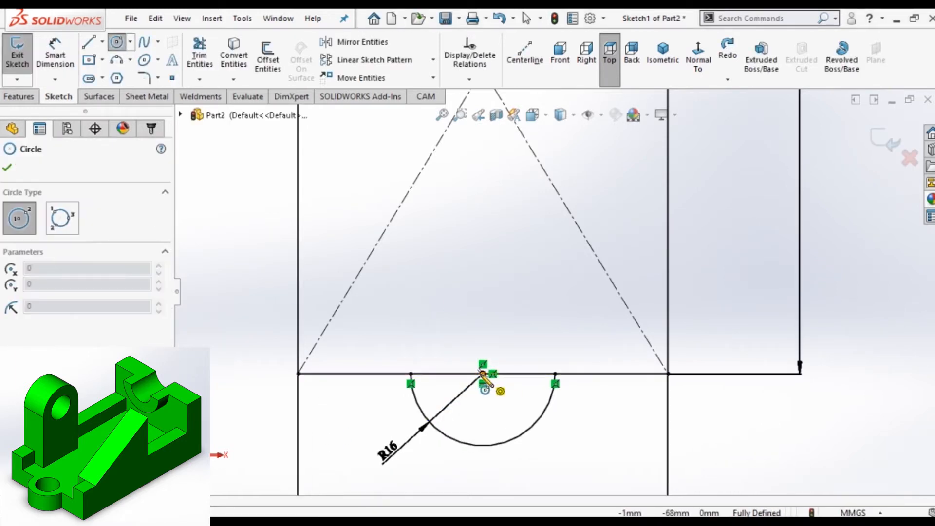
pyautogui.click(483, 374)
pyautogui.click(528, 385)
# Dimension the circle's diameter to 20 mm.
pyautogui.click(56, 56)
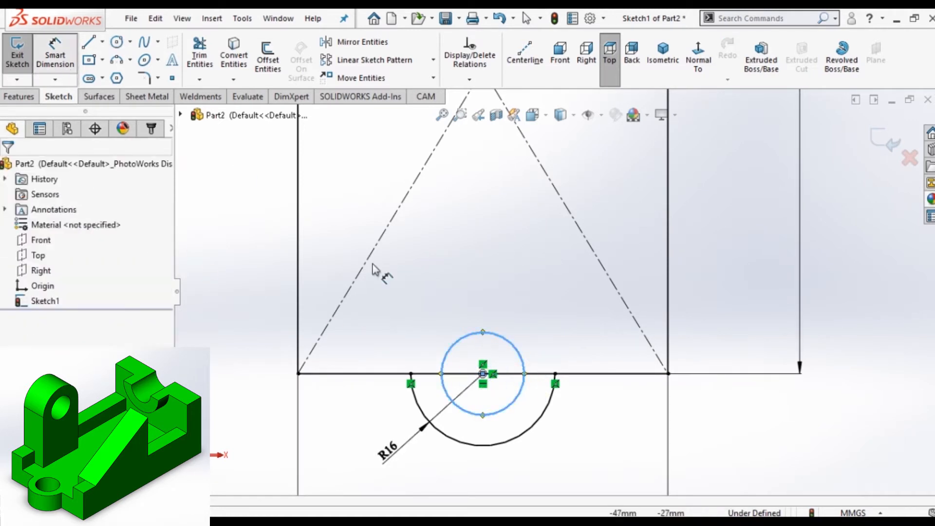
pyautogui.click(522, 360)
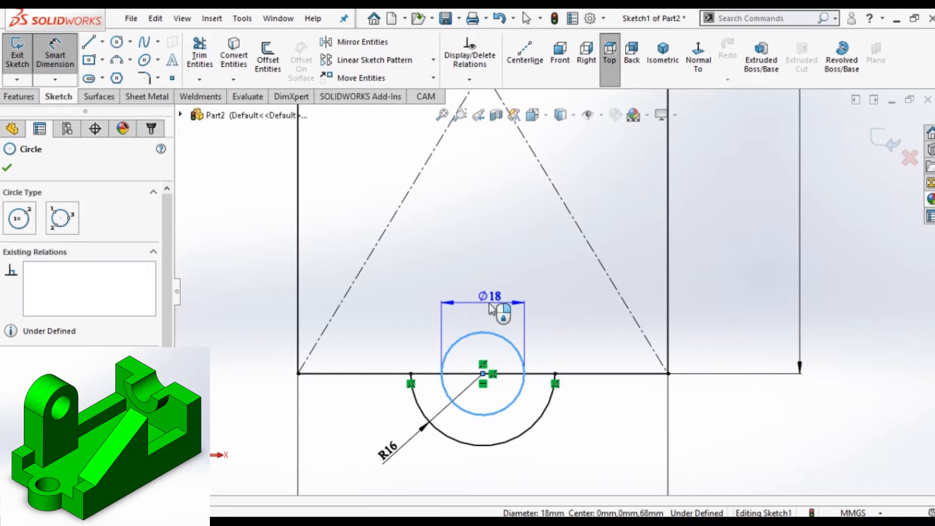
pyautogui.click(491, 302)
pyautogui.write('20')
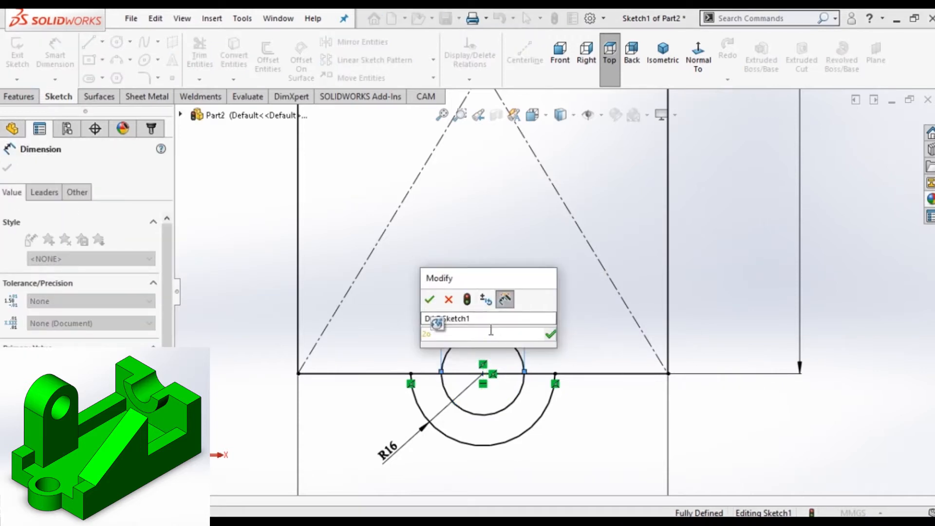
pyautogui.press('BackSpace')
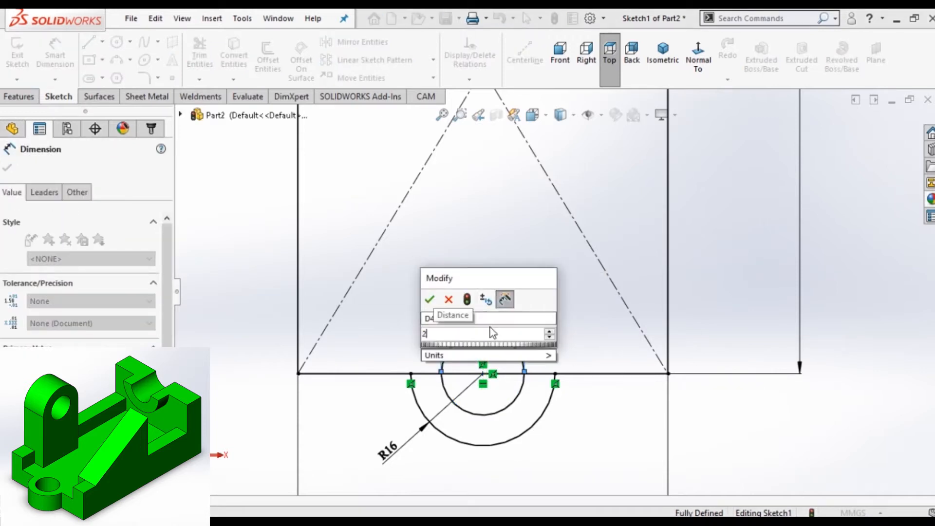
pyautogui.click(429, 300)
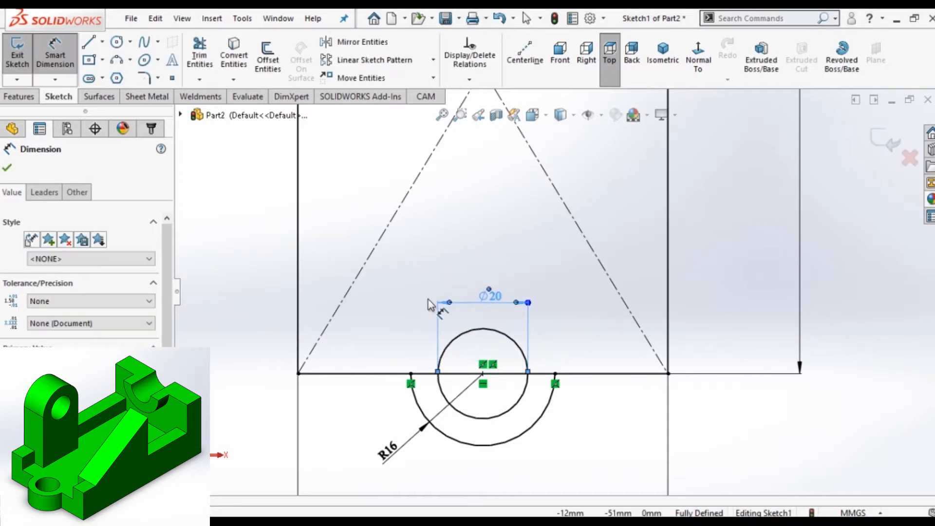
# Trim away the piece of the bottom edge that runs through the inside of the circle.
pyautogui.scroll(2, 506, 375)
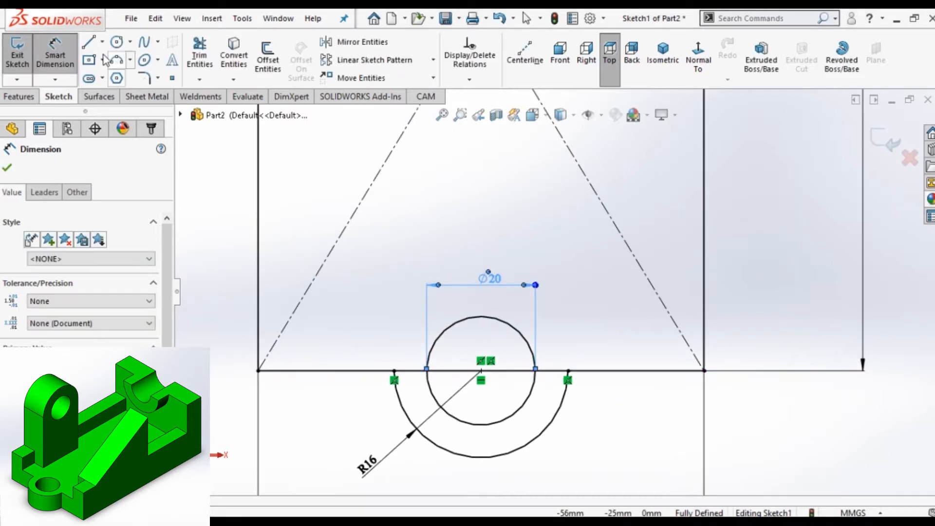
pyautogui.click(210, 55)
pyautogui.moveTo(500, 369); pyautogui.dragTo(497, 381)
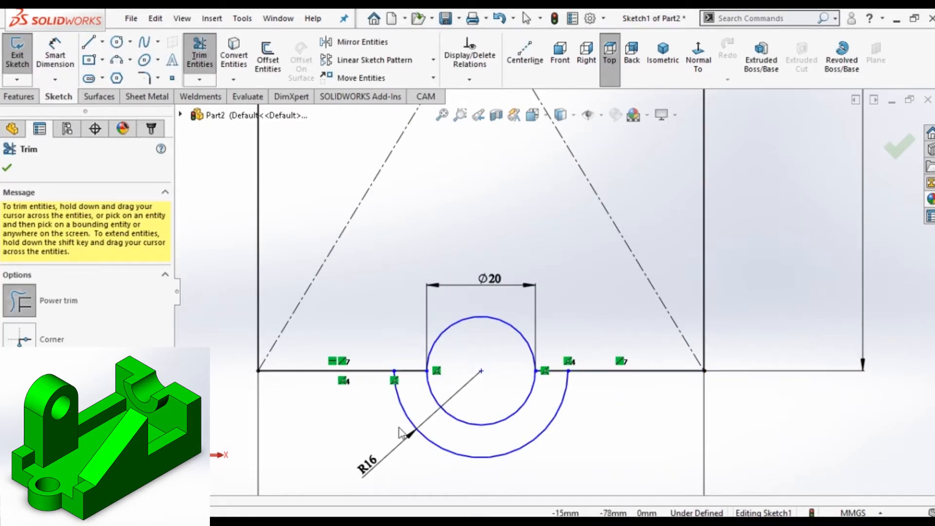
pyautogui.hotkey('ctrl', 'z')
# Add a horizontal relation between the circle's centre and the right-hand trimmed line's endpoint on the circle.
pyautogui.click(481, 371)
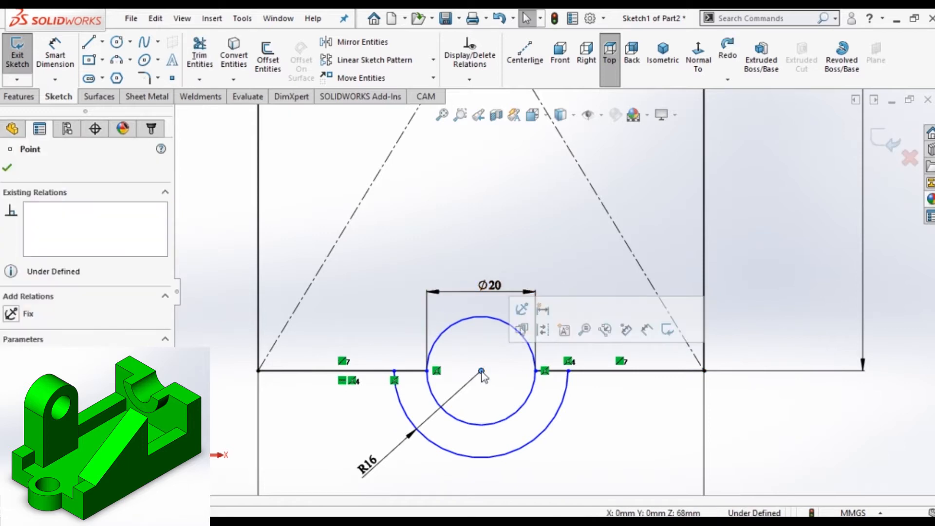
pyautogui.keyDown('ctrl'); pyautogui.click(536, 371); pyautogui.keyUp('ctrl')
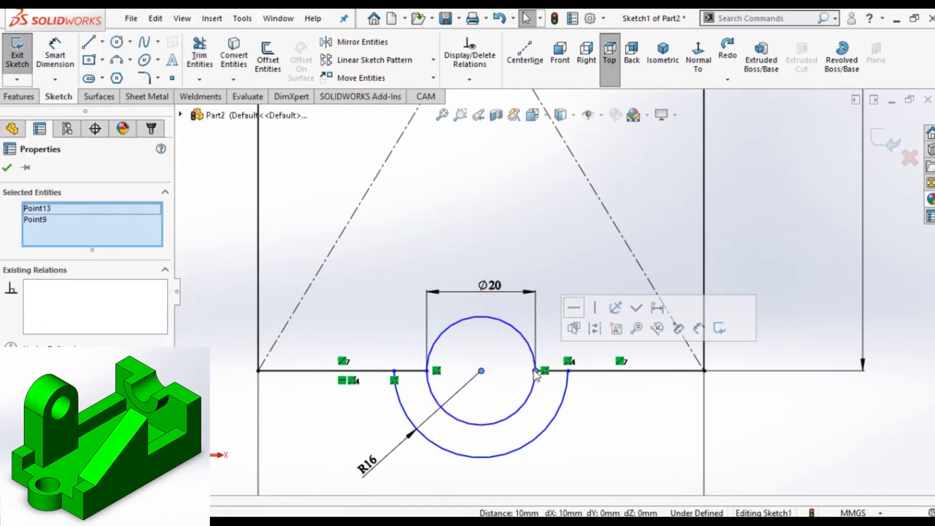
pyautogui.click(7, 168)
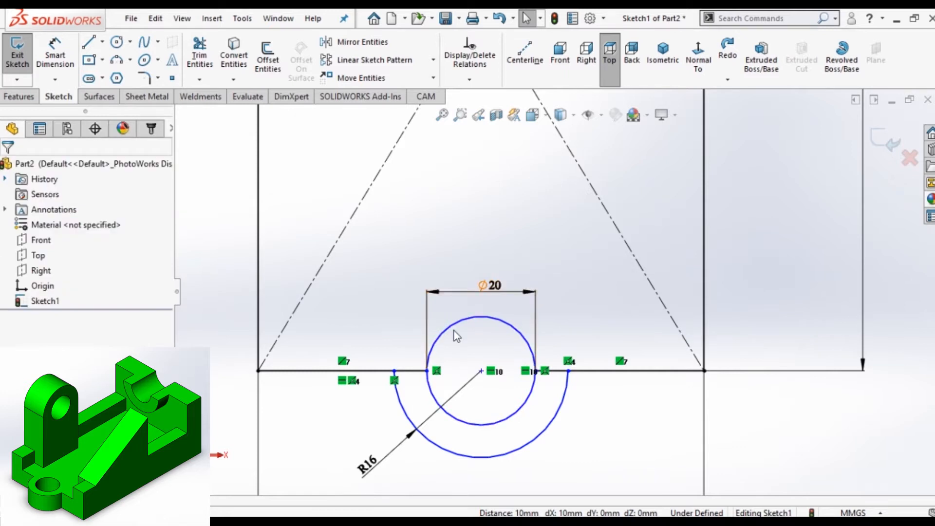
# Add a vertical relation between the rectangle's centre point and the circle's centre.
pyautogui.scroll(5, 454, 331)
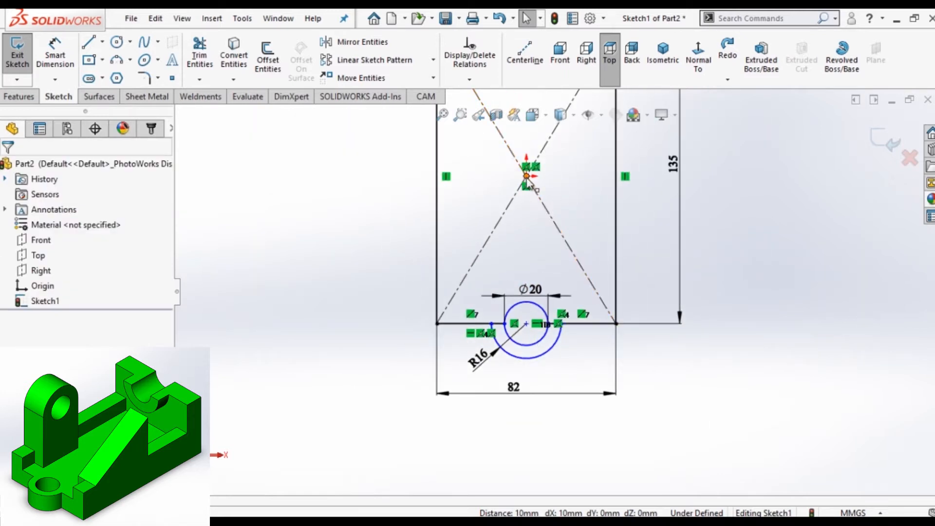
pyautogui.click(527, 176)
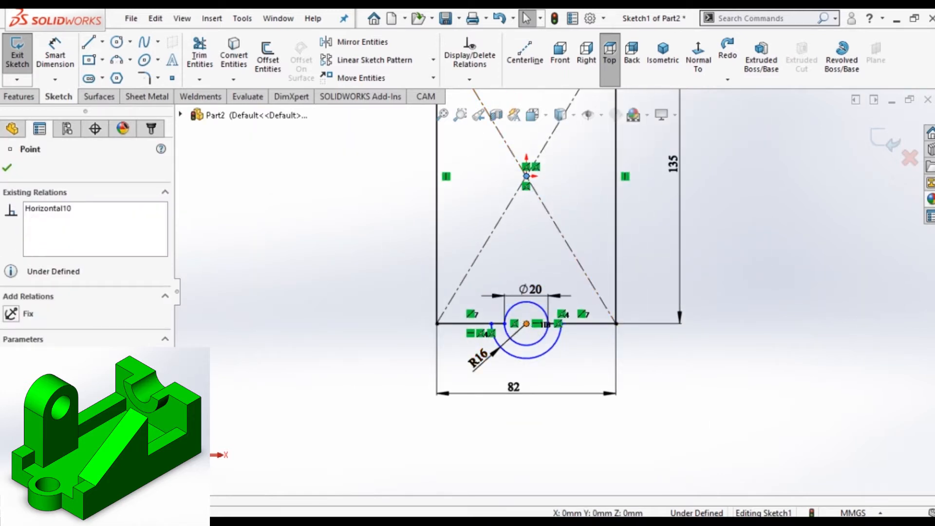
pyautogui.keyDown('ctrl'); pyautogui.click(527, 323); pyautogui.keyUp('ctrl')
pyautogui.click(590, 262)
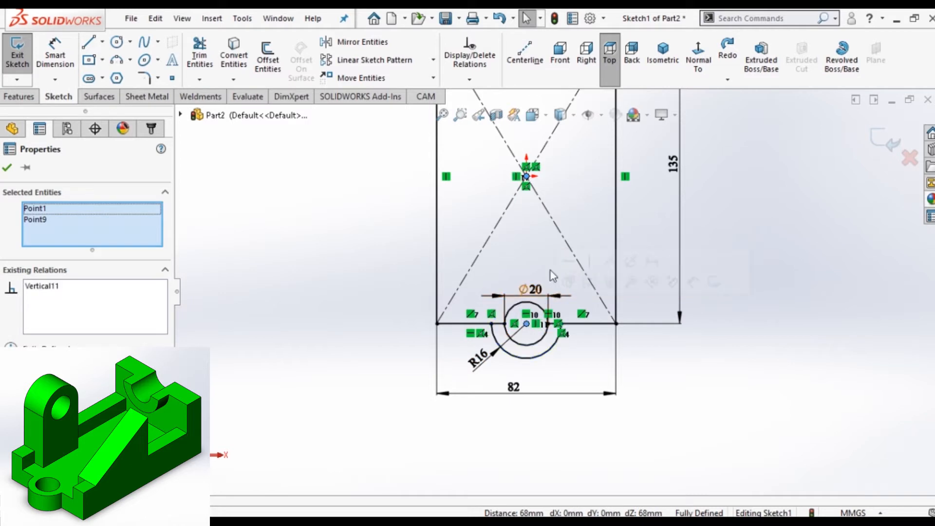
# Trim the two remaining bottom-edge pieces between the circle and the arc, one on each side.
pyautogui.scroll(-3, 590, 320)
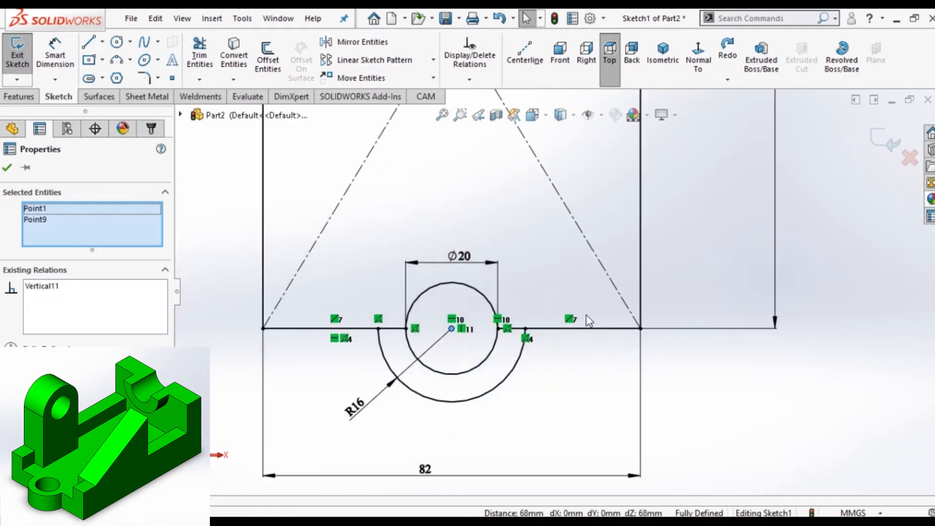
pyautogui.scroll(-1, 589, 320)
pyautogui.click(200, 54)
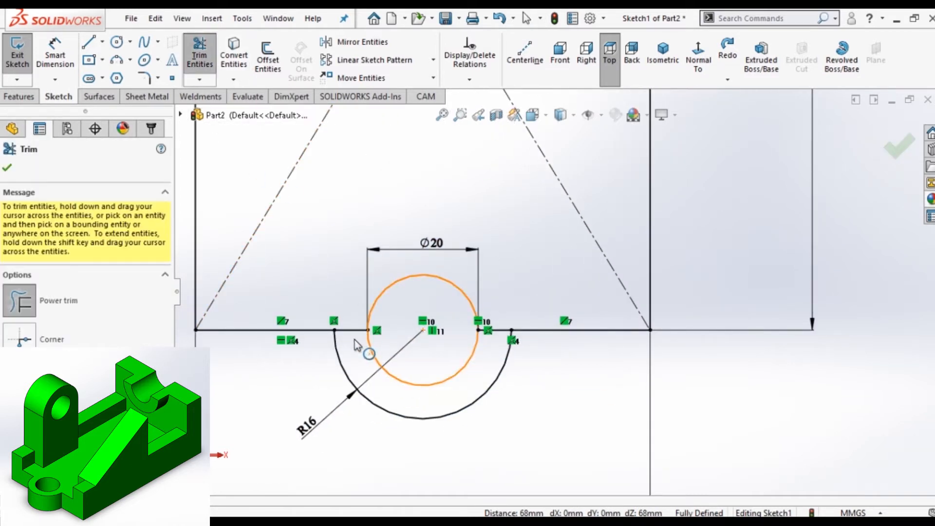
pyautogui.moveTo(356, 344); pyautogui.dragTo(355, 327)
pyautogui.moveTo(497, 350); pyautogui.dragTo(503, 334)
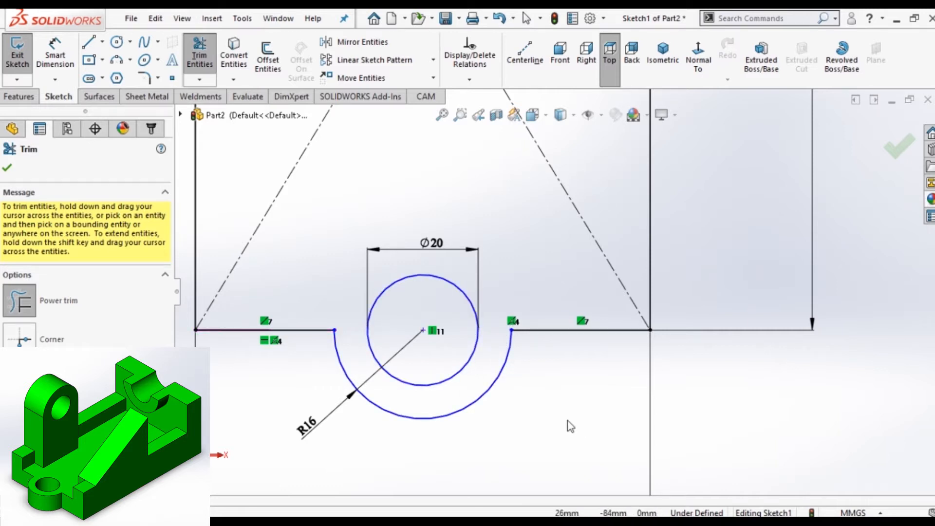
pyautogui.click(8, 168)
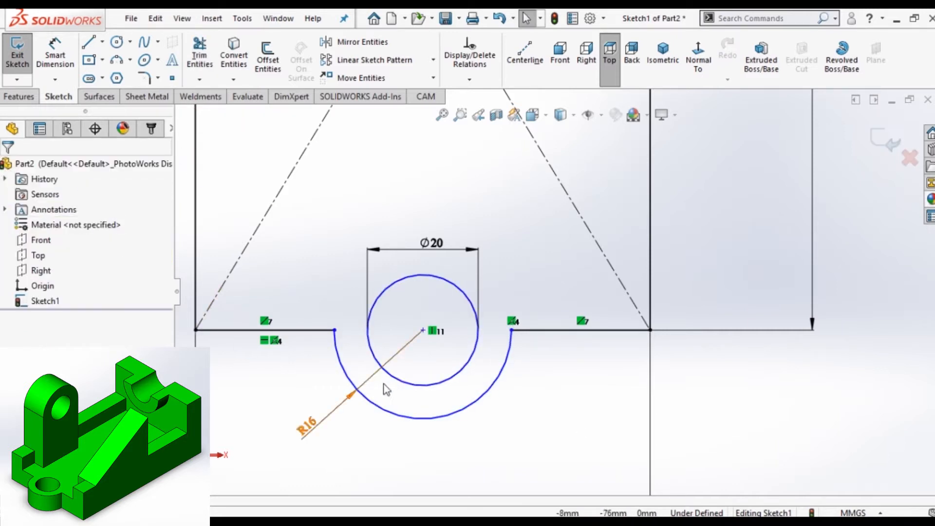
# Add a concentric relation between the R16 lug arc and the 20 mm hole circle.
pyautogui.click(392, 414)
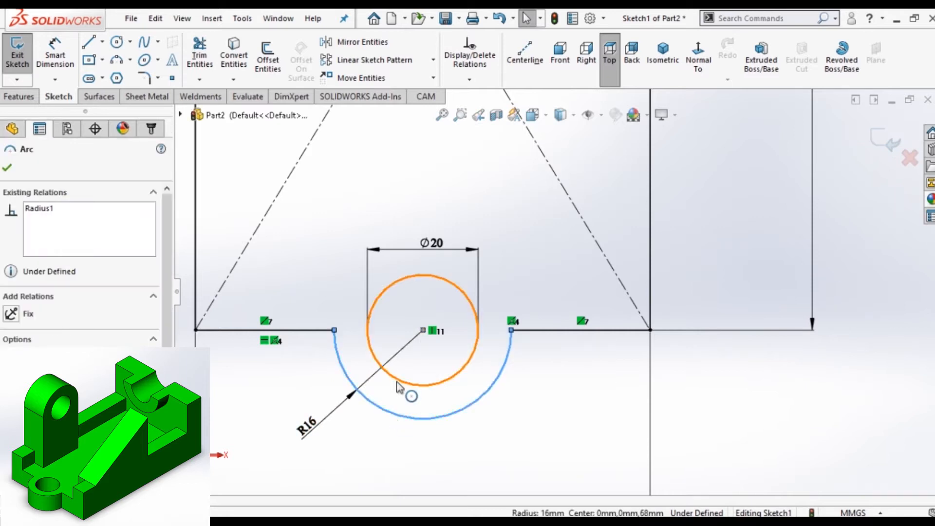
pyautogui.keyDown('ctrl'); pyautogui.click(408, 384); pyautogui.keyUp('ctrl')
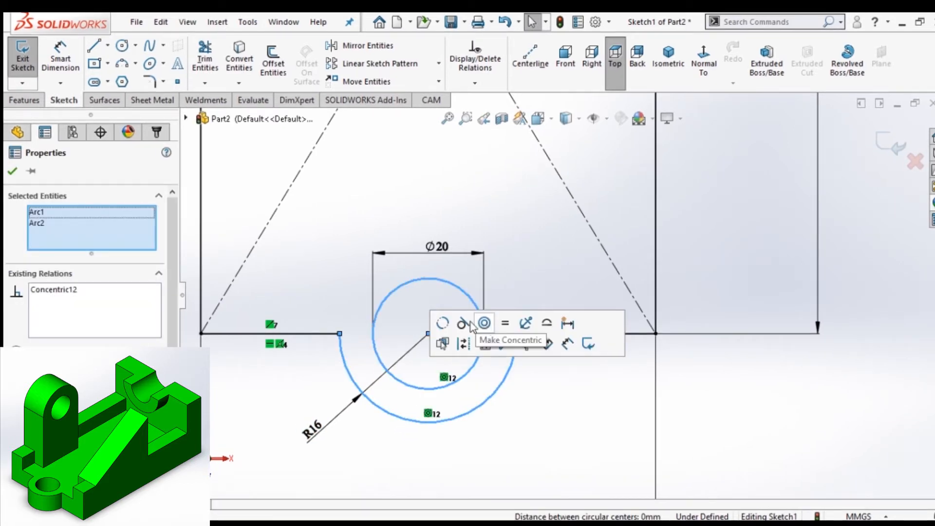
pyautogui.click(12, 170)
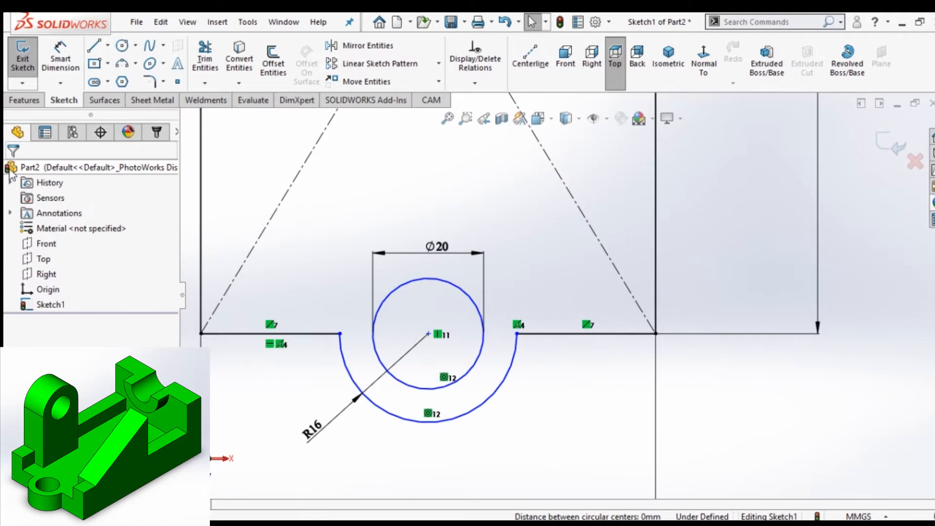
# Add a horizontal relation between the hole circle's centre and the lug arc's endpoint on the right-hand edge line.
pyautogui.click(429, 334)
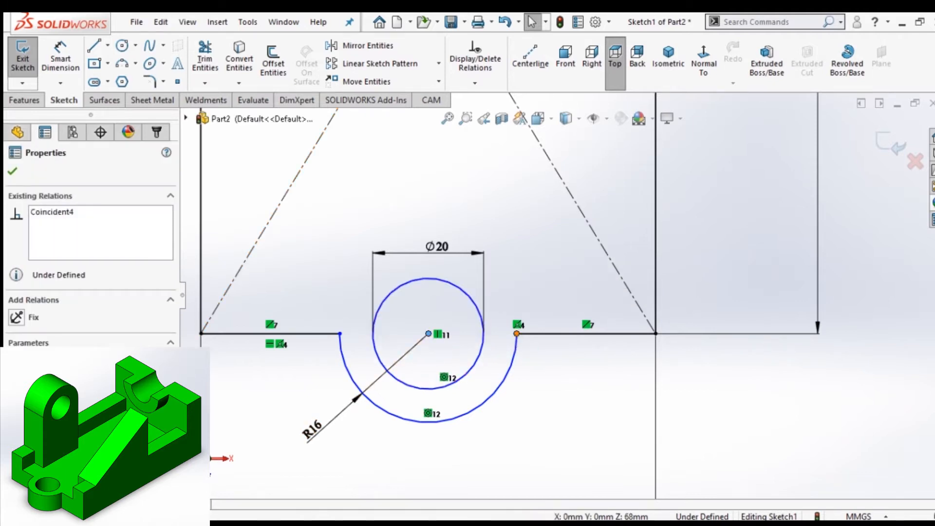
pyautogui.keyDown('ctrl'); pyautogui.click(516, 334); pyautogui.keyUp('ctrl')
pyautogui.click(558, 279)
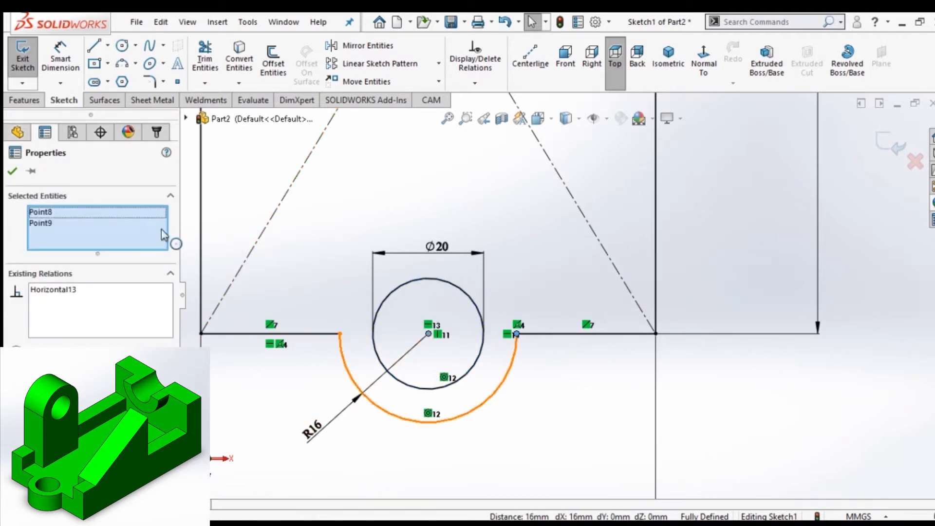
pyautogui.click(12, 170)
# Extrude the base profile with its holed lug as a blind boss 15 mm deep.
pyautogui.press('f')
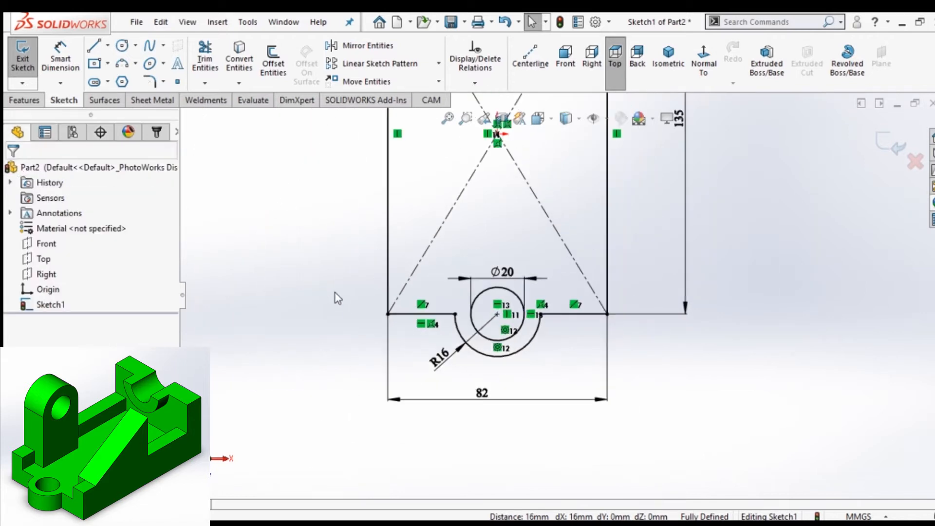
pyautogui.click(761, 68)
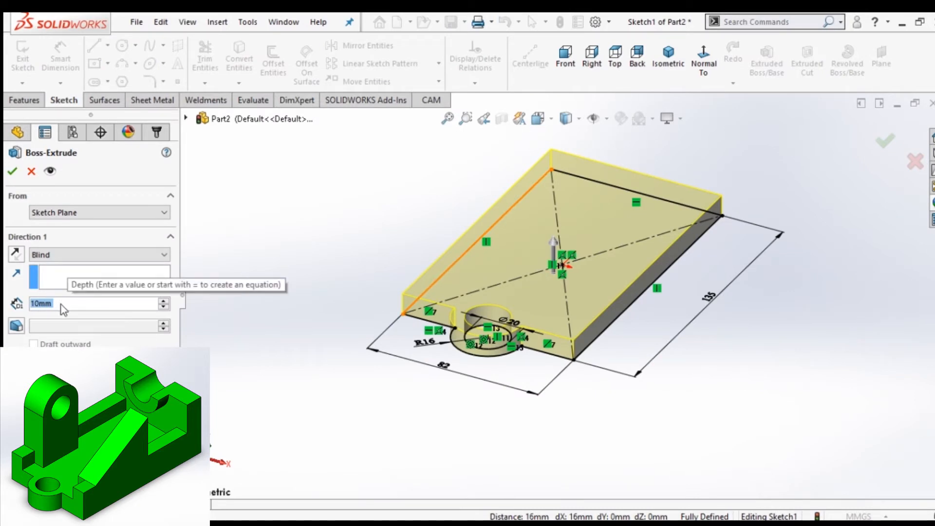
pyautogui.write('15')
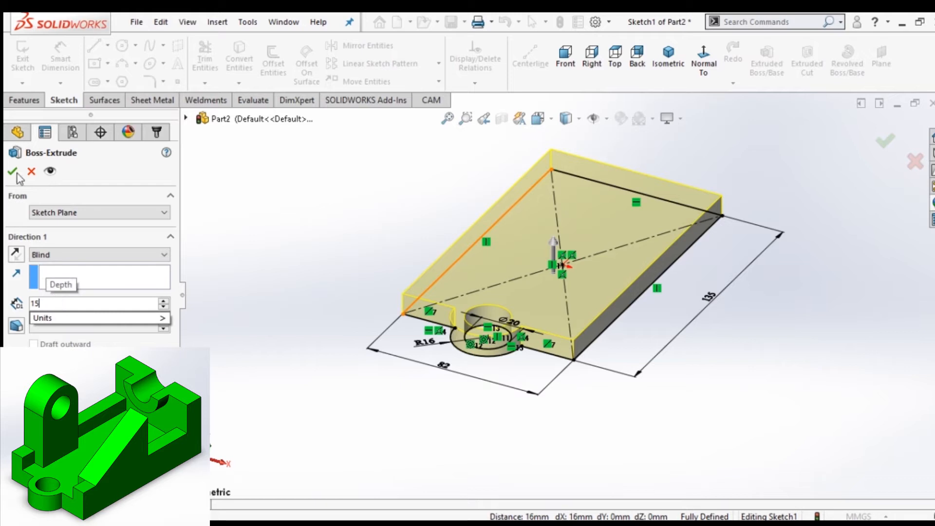
pyautogui.press('Return')
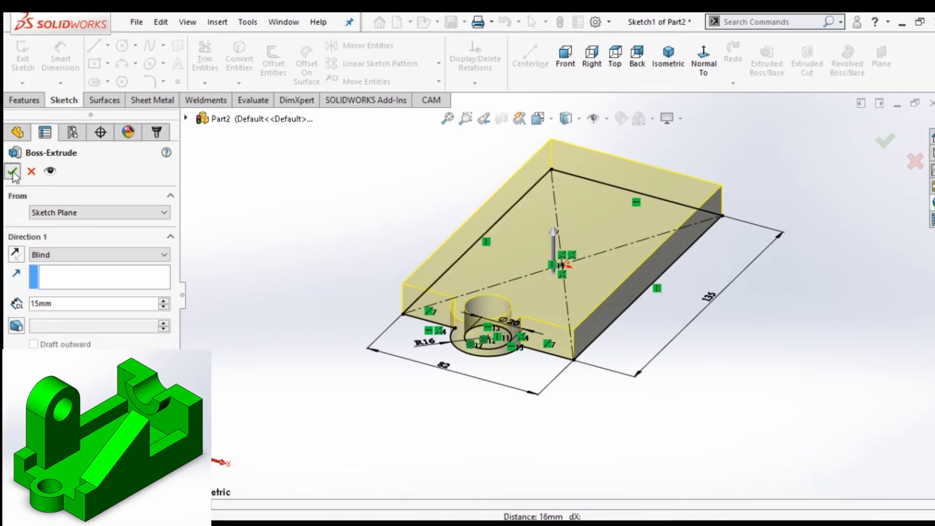
pyautogui.click(13, 172)
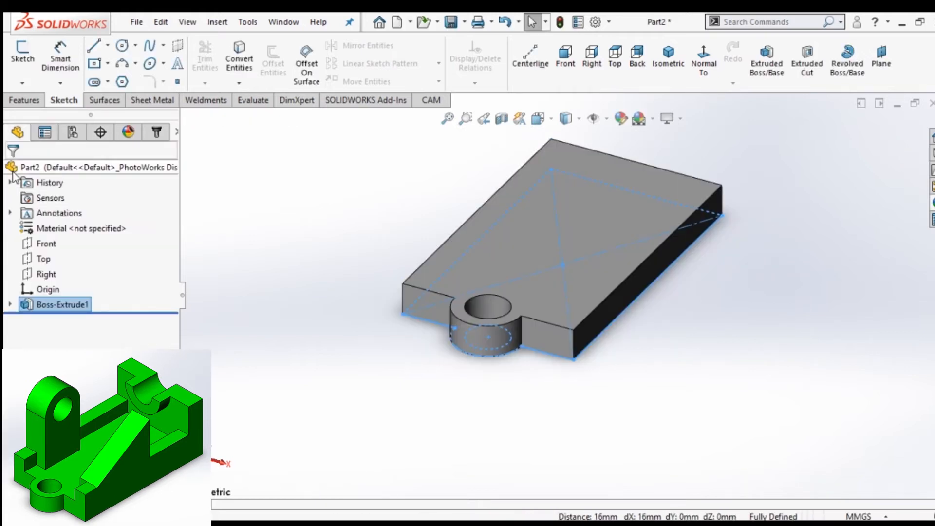
# Start a sketch on the base's top face and draw a corner rectangle across its full width, about 13 mm deep, along the rear edge.
pyautogui.click(618, 187)
pyautogui.click(681, 145)
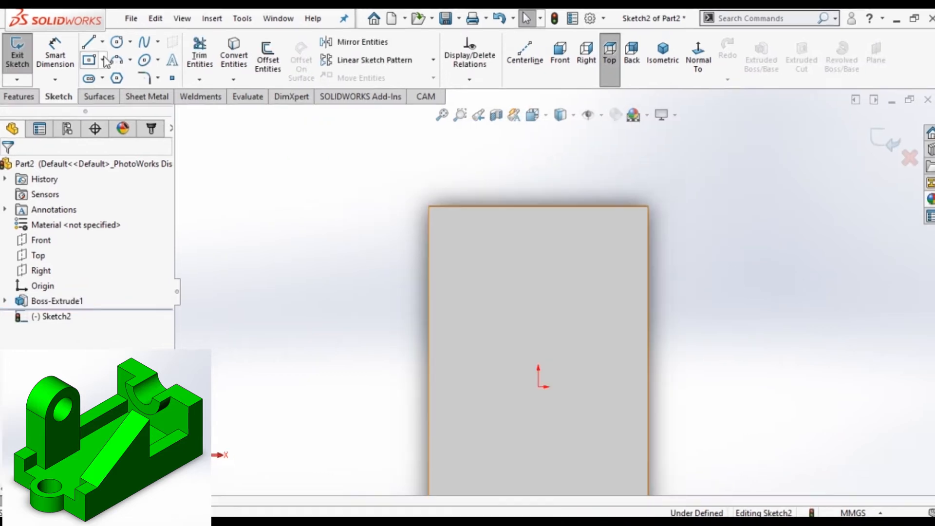
pyautogui.click(108, 63)
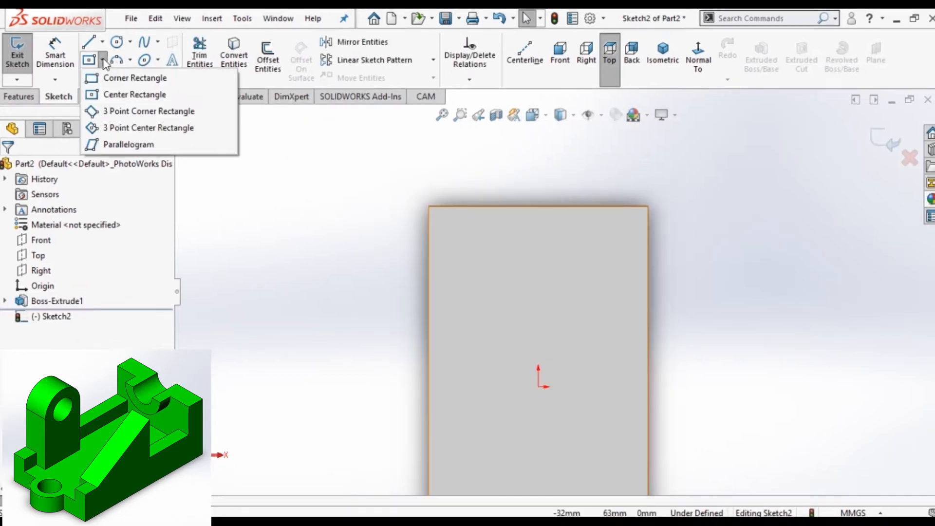
pyautogui.click(127, 78)
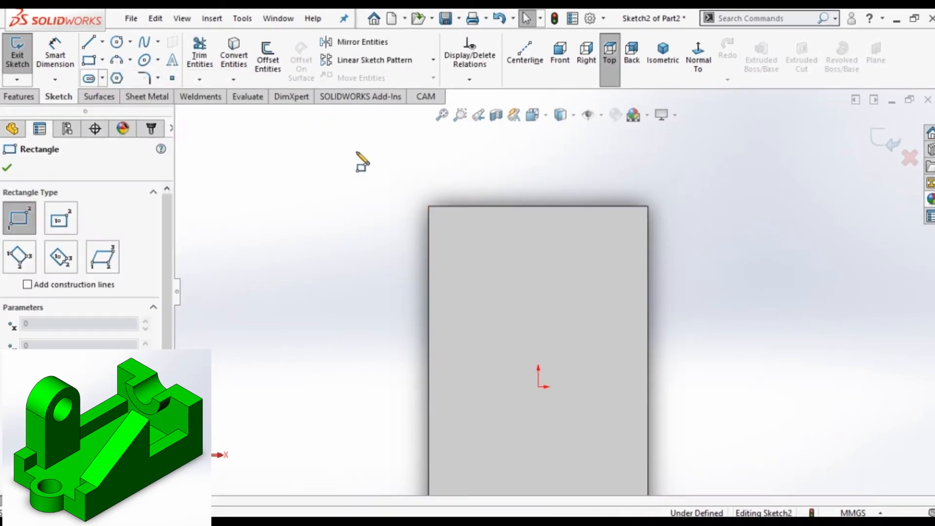
pyautogui.click(430, 207)
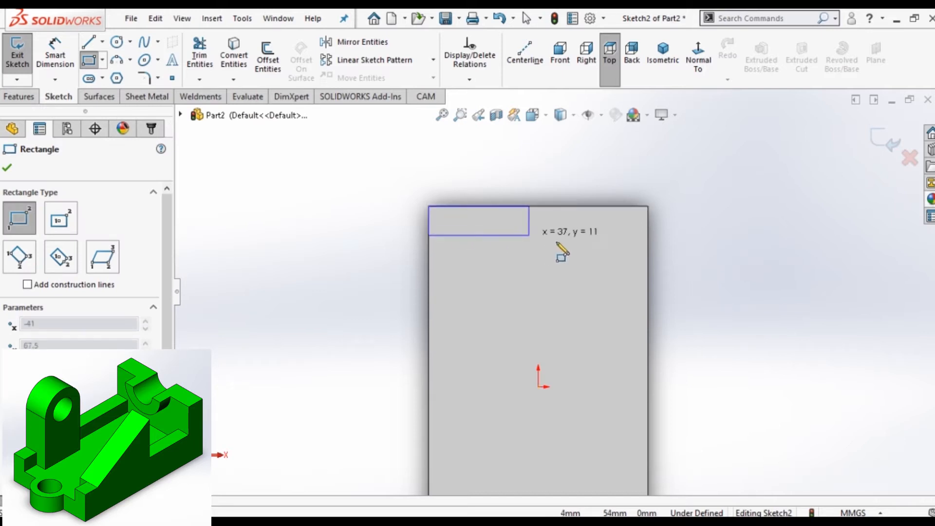
pyautogui.click(648, 242)
# Dimension the distance between the rectangle's two long edges as 16 mm.
pyautogui.click(55, 54)
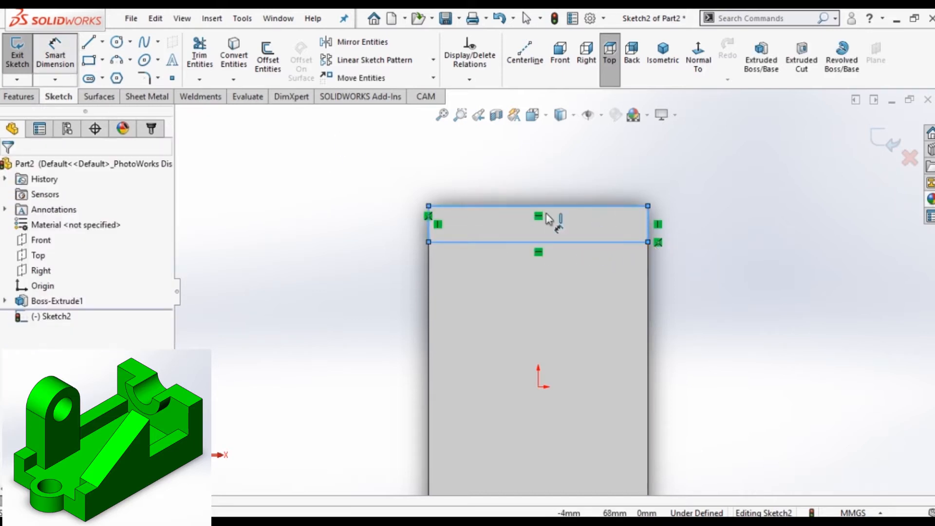
pyautogui.click(528, 206)
pyautogui.click(522, 242)
pyautogui.click(400, 227)
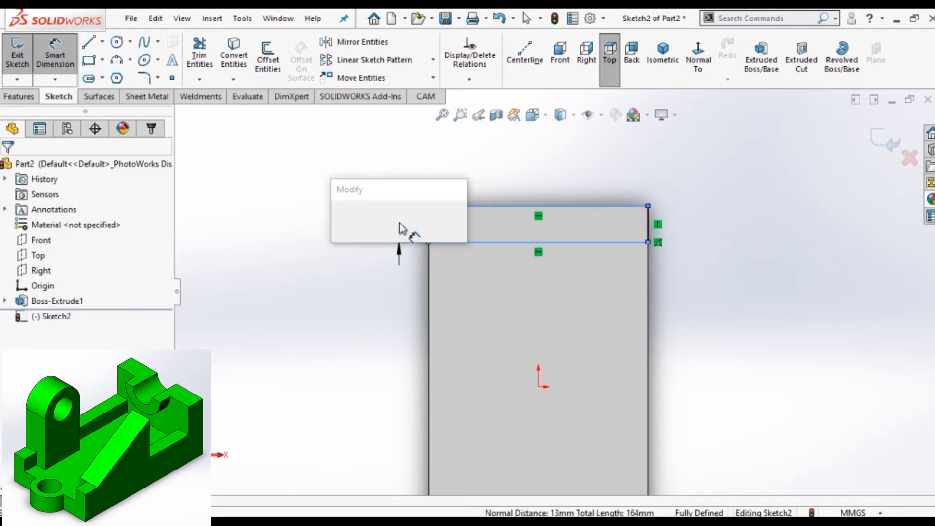
pyautogui.write('16')
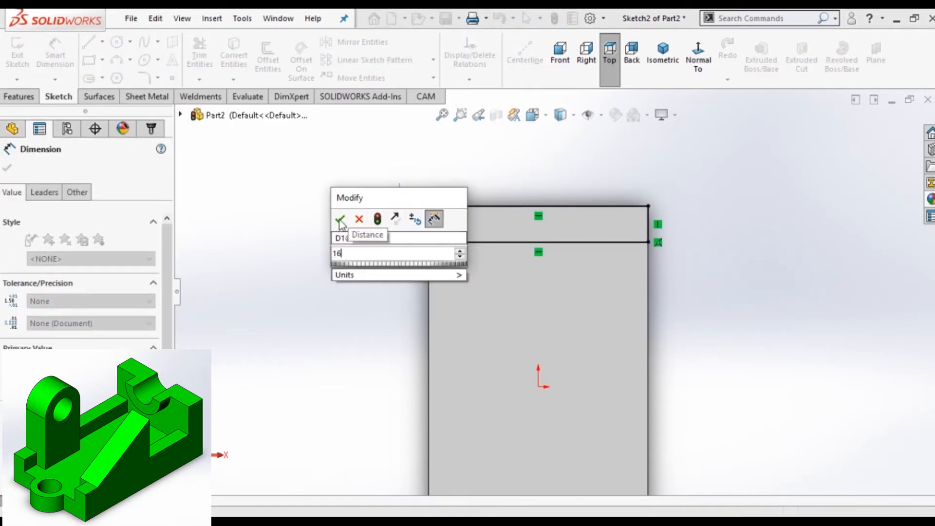
pyautogui.click(341, 220)
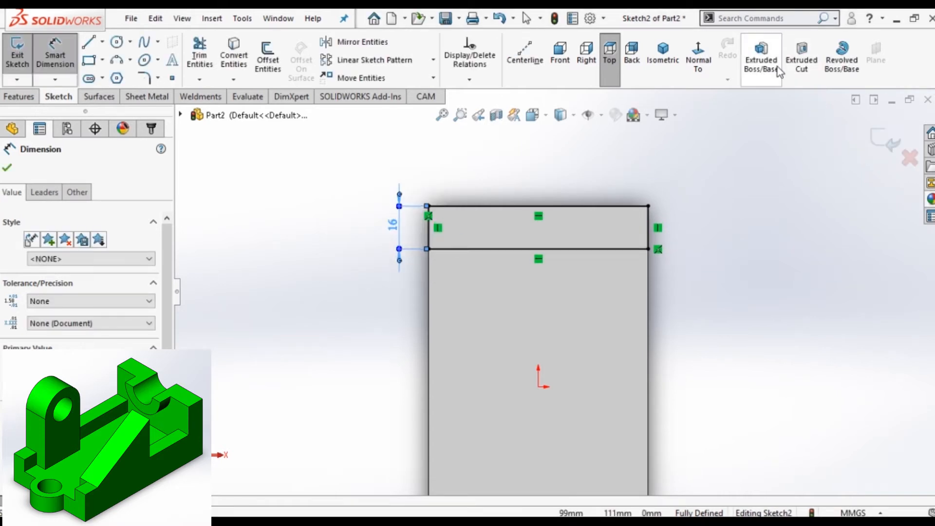
# Extrude the rear rectangle 40 mm upward as a wall merged with the base.
pyautogui.click(764, 56)
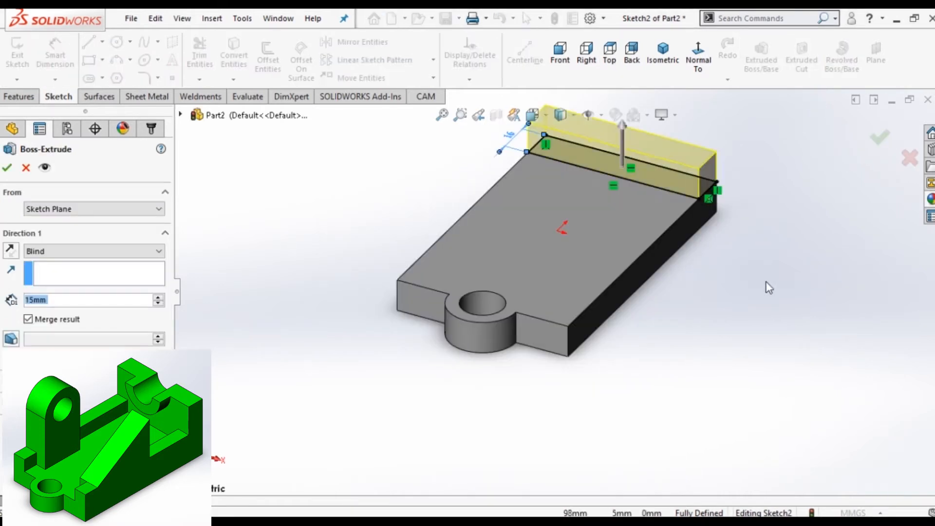
pyautogui.scroll(2, 740, 234)
pyautogui.scroll(-2, 661, 167)
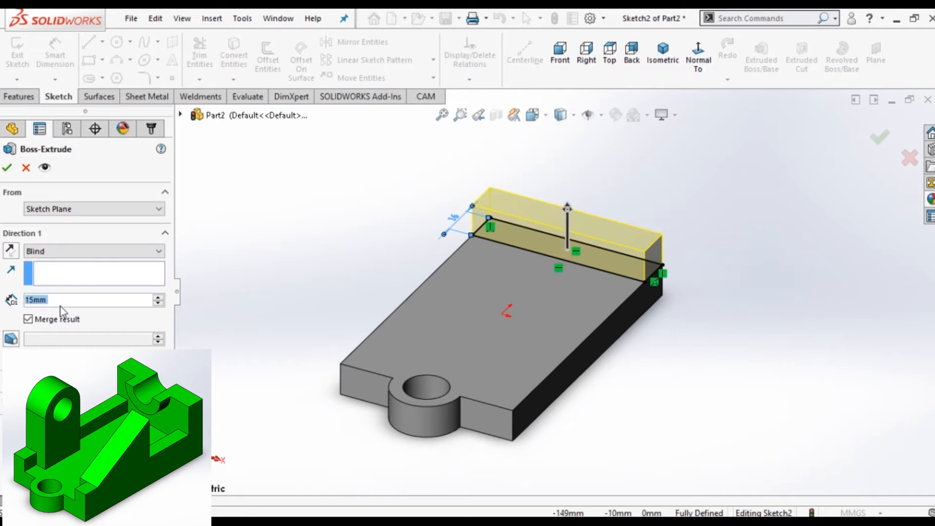
pyautogui.write('40')
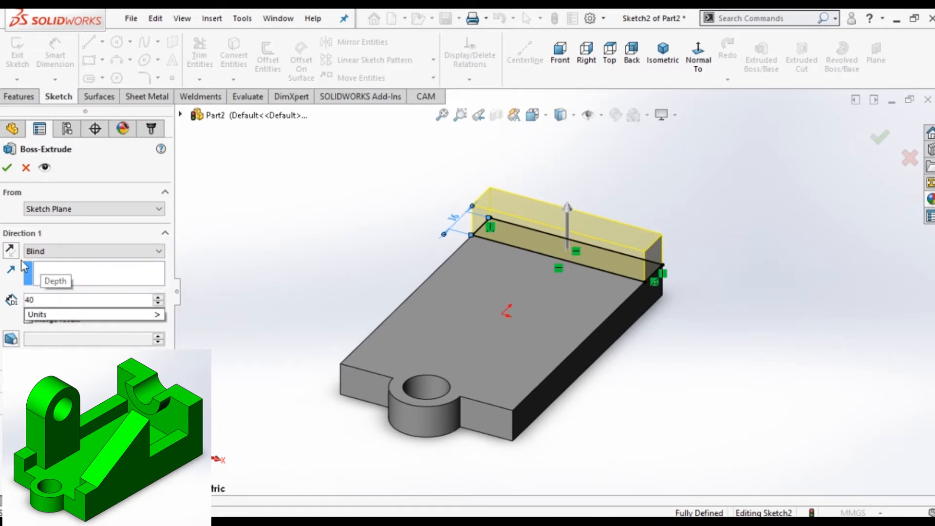
pyautogui.press('Return')
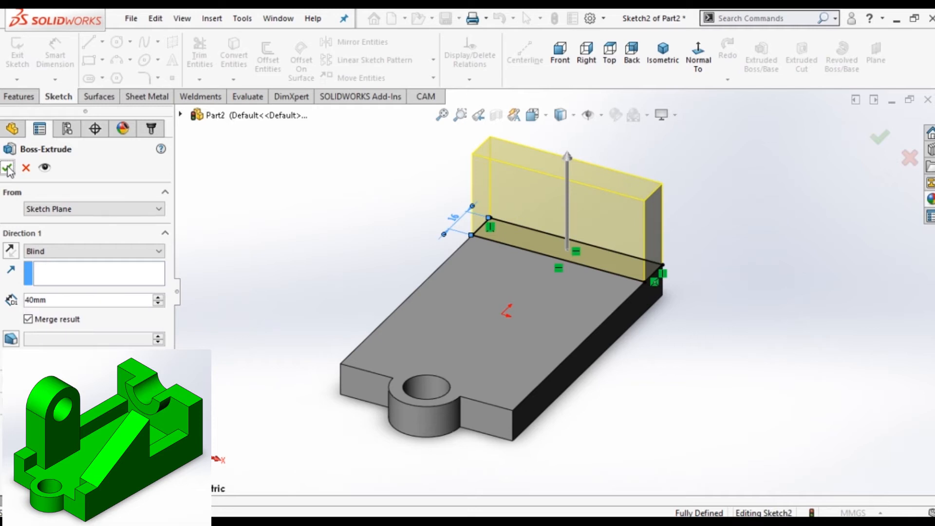
pyautogui.click(7, 168)
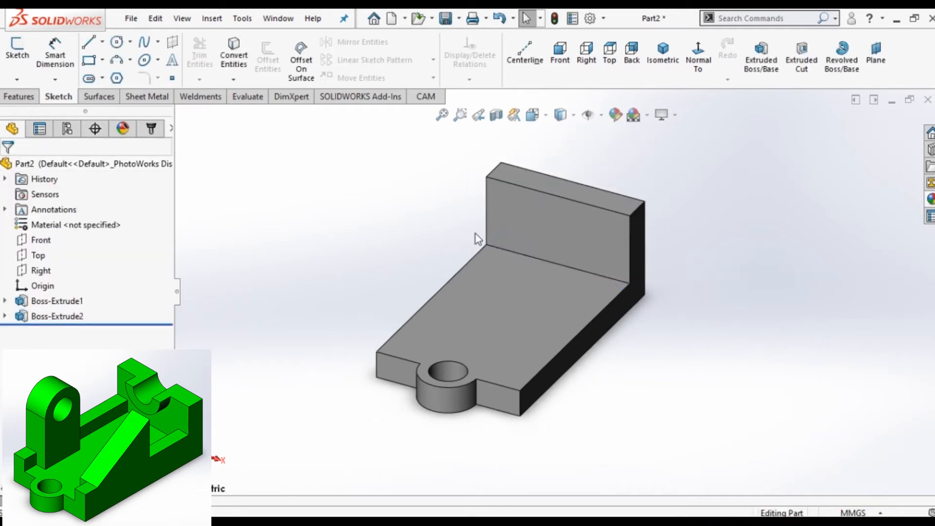
# Start a sketch on the rear wall's front face and draw a downward-bulging three-point arc of about 10 mm radius on its top edge.
pyautogui.click(546, 224)
pyautogui.click(609, 181)
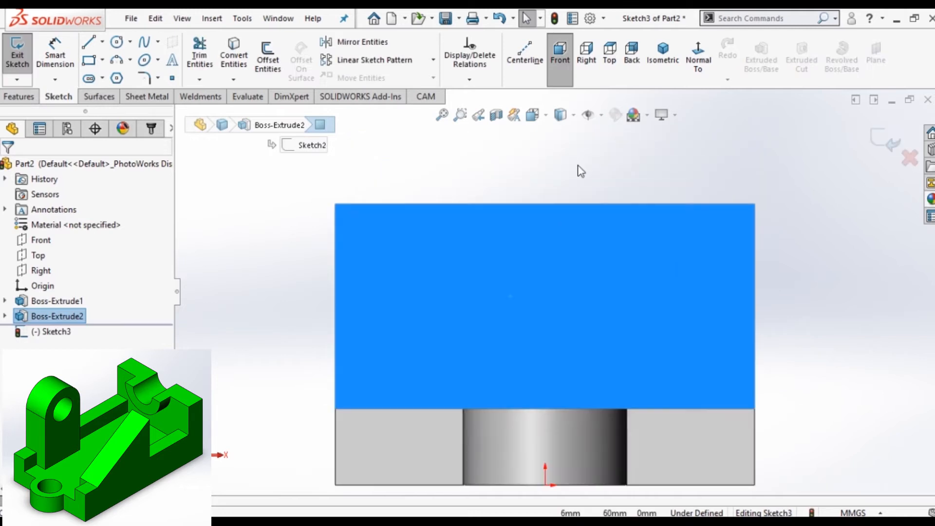
pyautogui.click(117, 62)
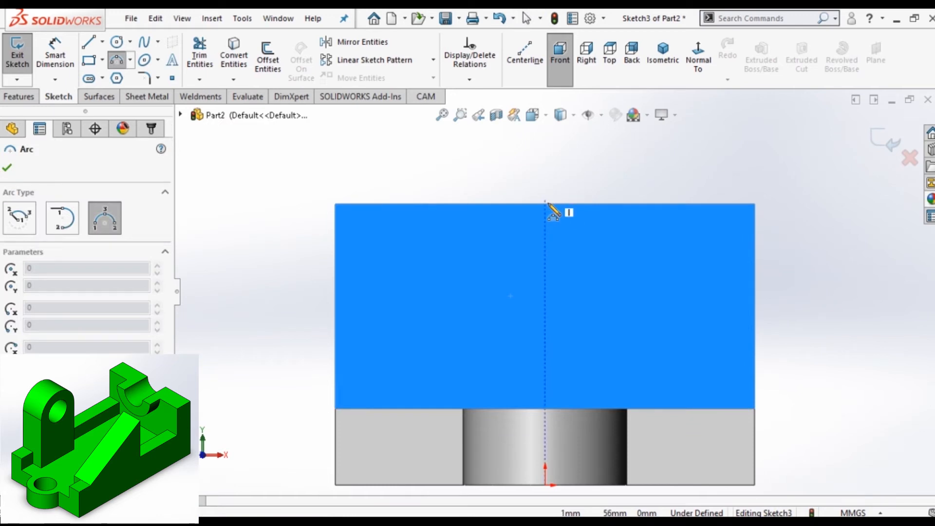
pyautogui.click(505, 204)
pyautogui.click(599, 204)
pyautogui.click(552, 233)
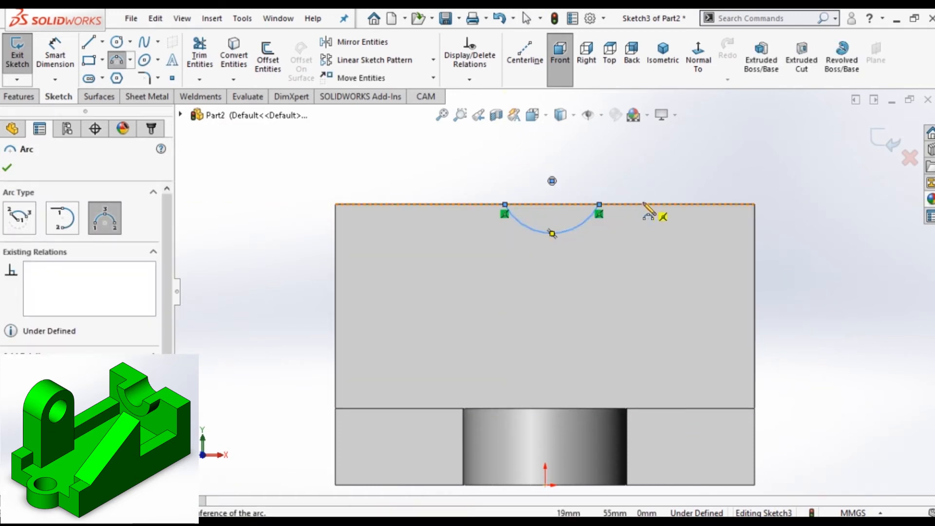
# Dimension the arc's radius as 11 mm.
pyautogui.scroll(-2, 649, 210)
pyautogui.click(55, 56)
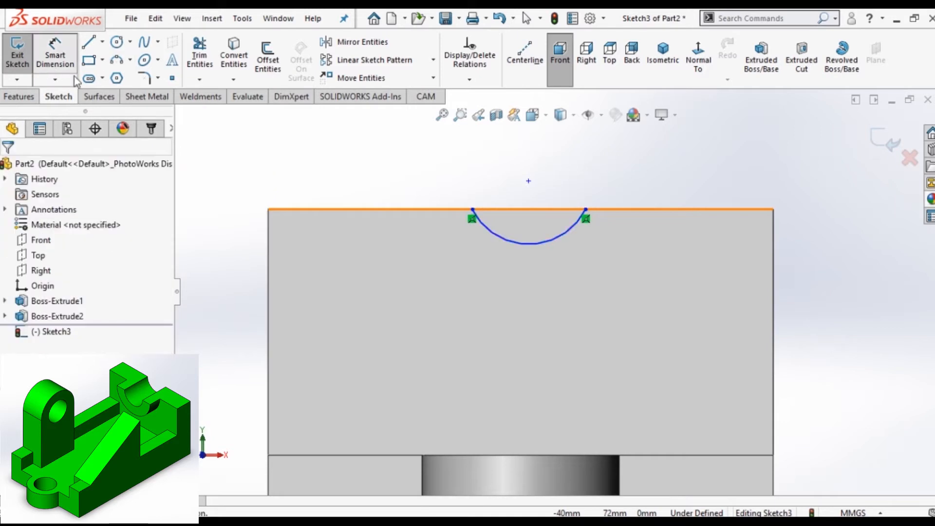
pyautogui.click(530, 242)
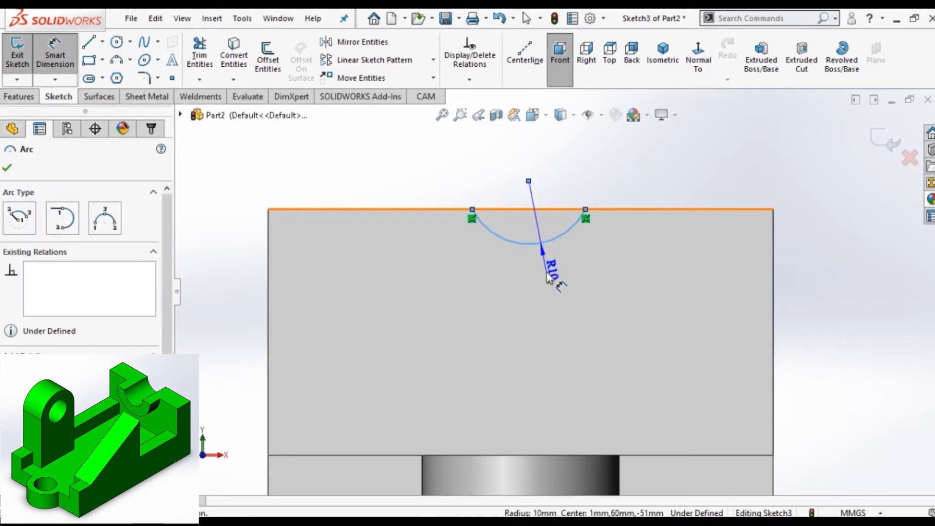
pyautogui.click(550, 276)
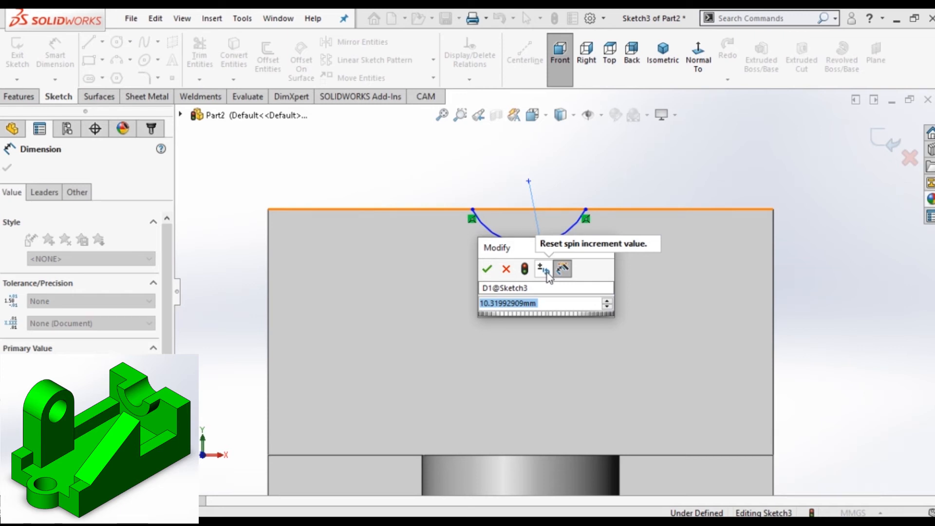
pyautogui.write('11')
pyautogui.click(487, 269)
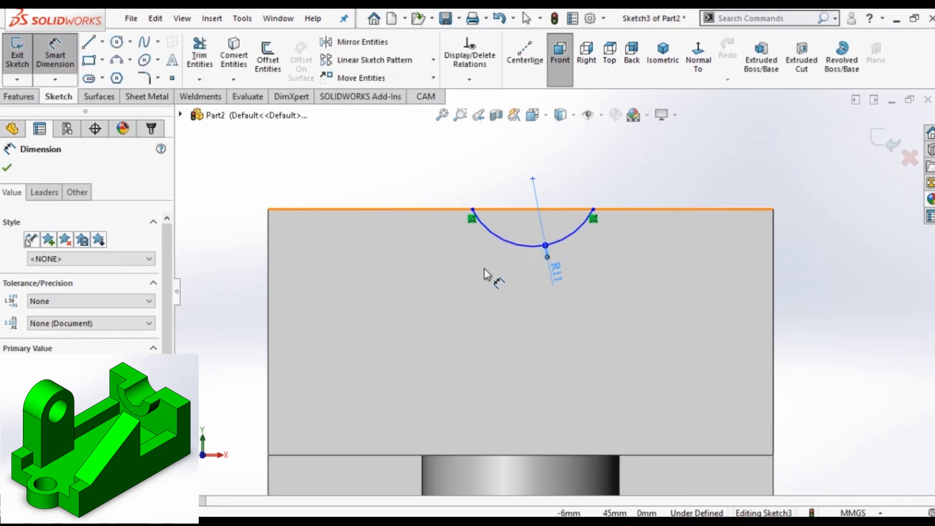
pyautogui.click(13, 168)
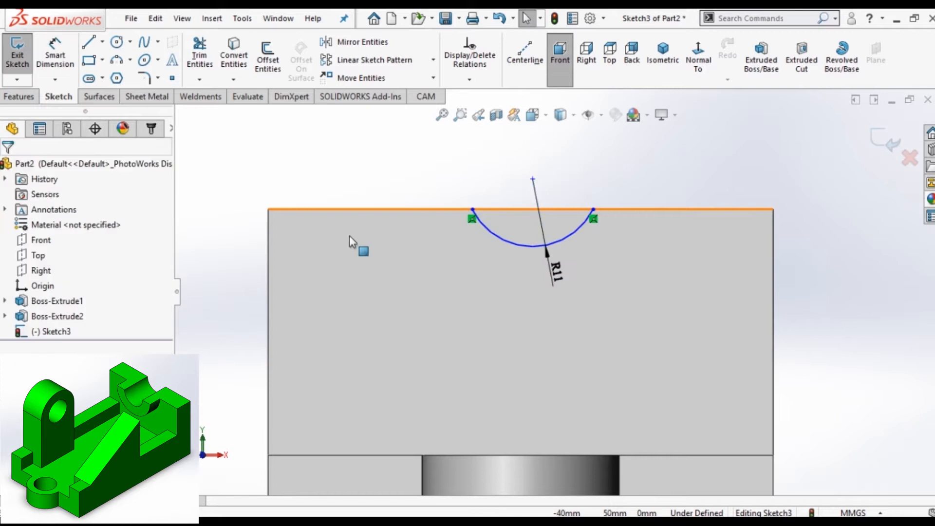
# Make the arc's centre coincident with the midpoint of the wall's top edge.
pyautogui.click(533, 180)
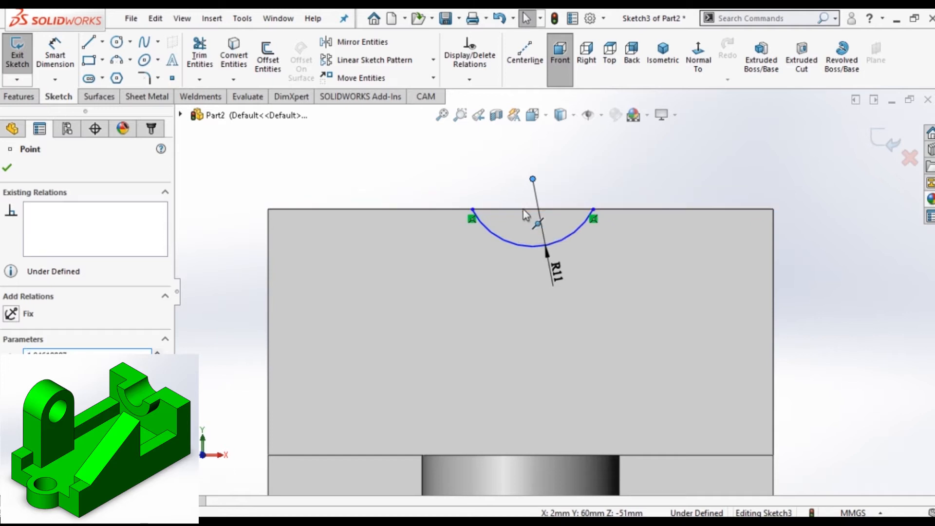
pyautogui.keyDown('ctrl'); pyautogui.click(520, 209); pyautogui.keyUp('ctrl')
pyautogui.click(606, 149)
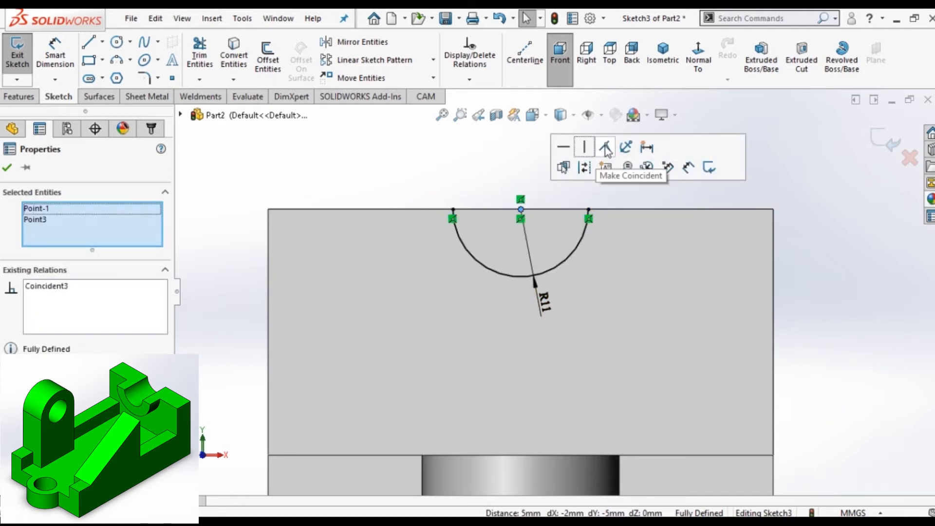
# Close the semicircle with a horizontal line joining the arc's two endpoints along the wall's top edge.
pyautogui.click(101, 42)
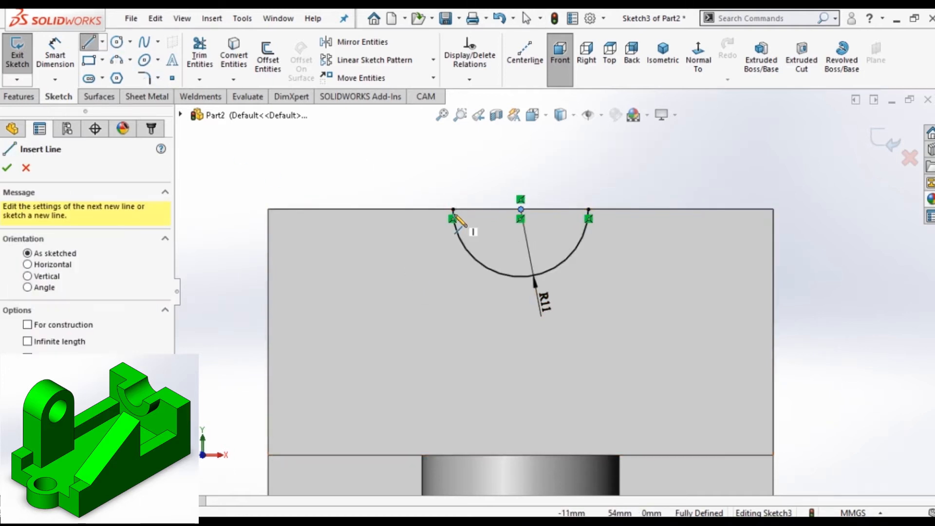
pyautogui.click(453, 210)
pyautogui.click(589, 209)
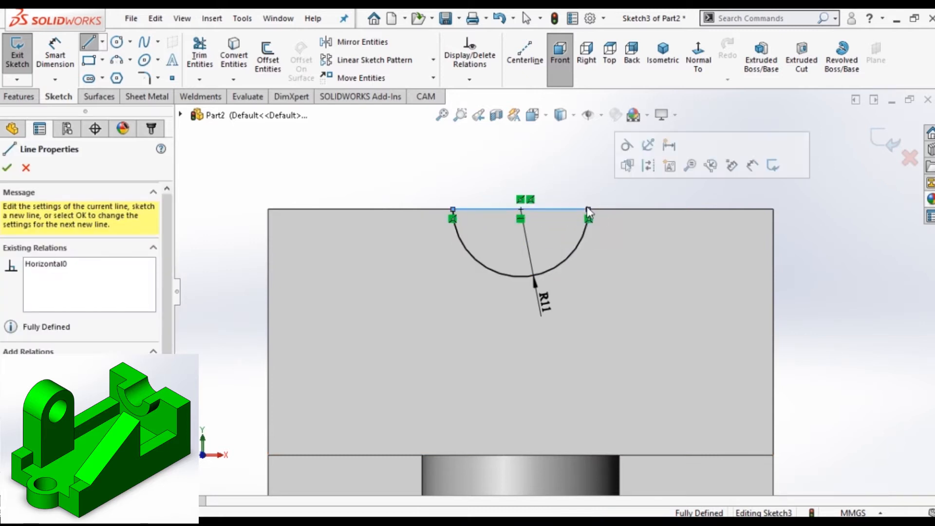
# Cut-extrude the R11 semicircle through the rear wall using the Up To Next end condition.
pyautogui.rightClick(588, 208)
pyautogui.click(612, 216)
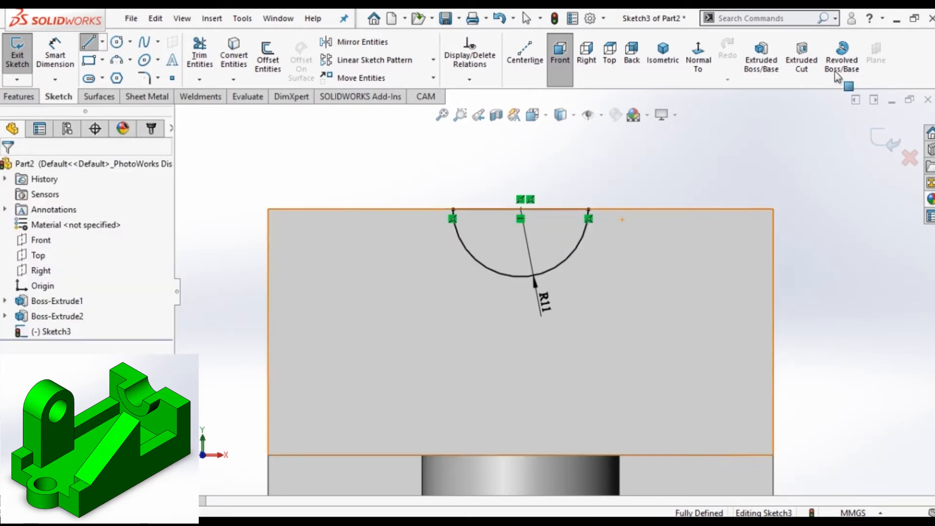
pyautogui.click(802, 59)
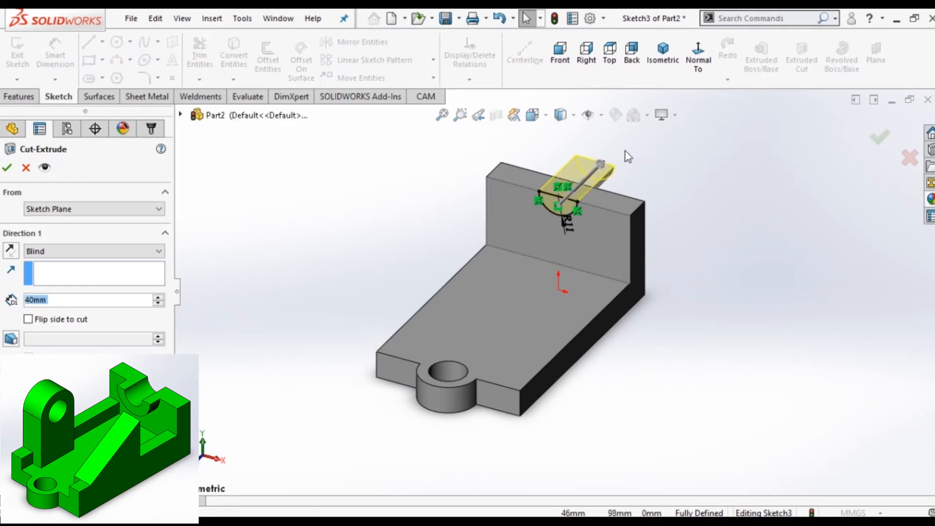
pyautogui.click(83, 253)
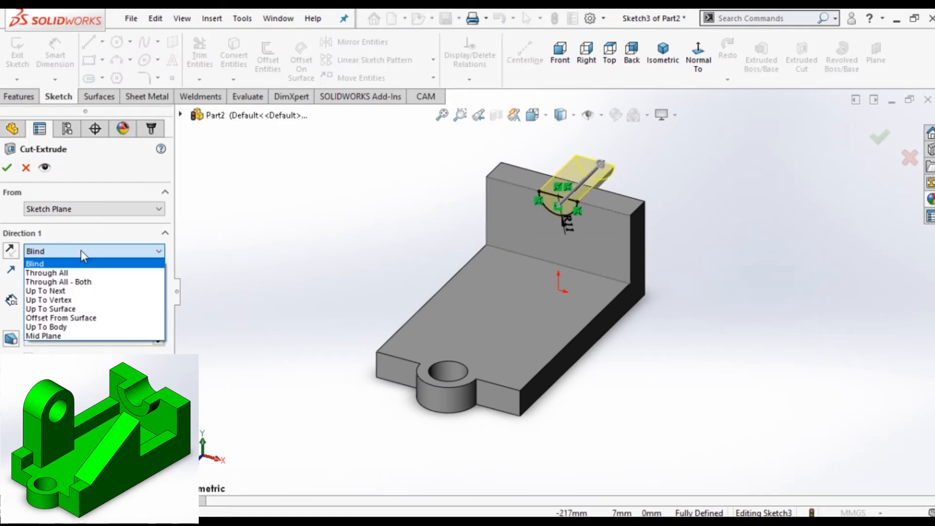
pyautogui.click(63, 286)
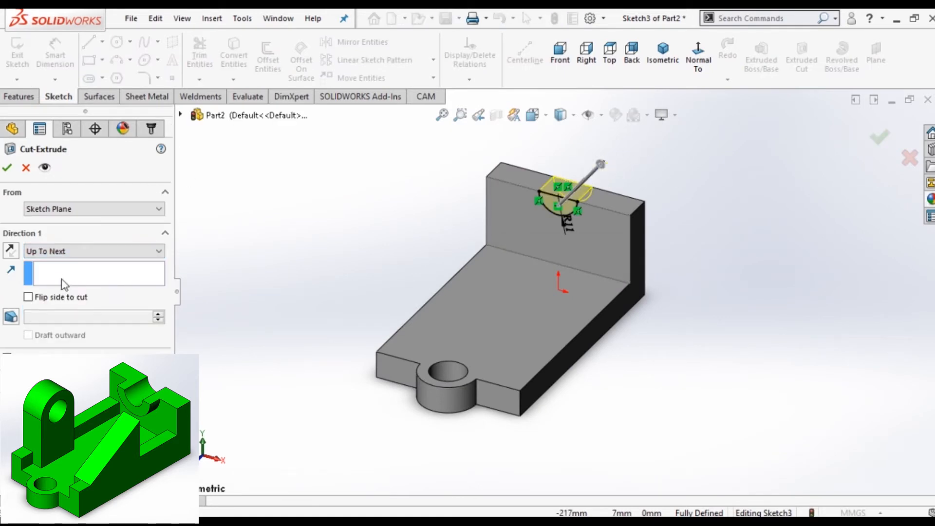
pyautogui.click(6, 169)
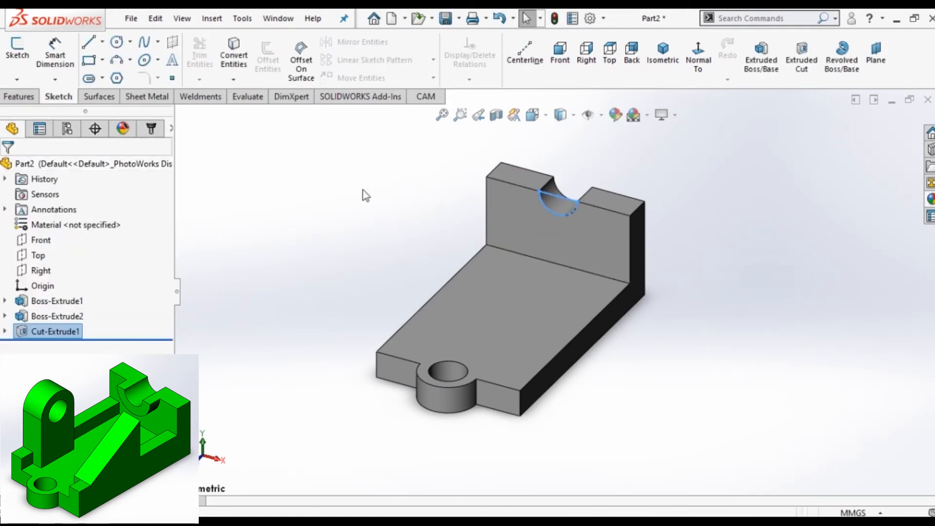
# Start a sketch on the rear wall's front face and convert the semicircular notch edge into a sketch arc.
pyautogui.click(519, 212)
pyautogui.click(604, 181)
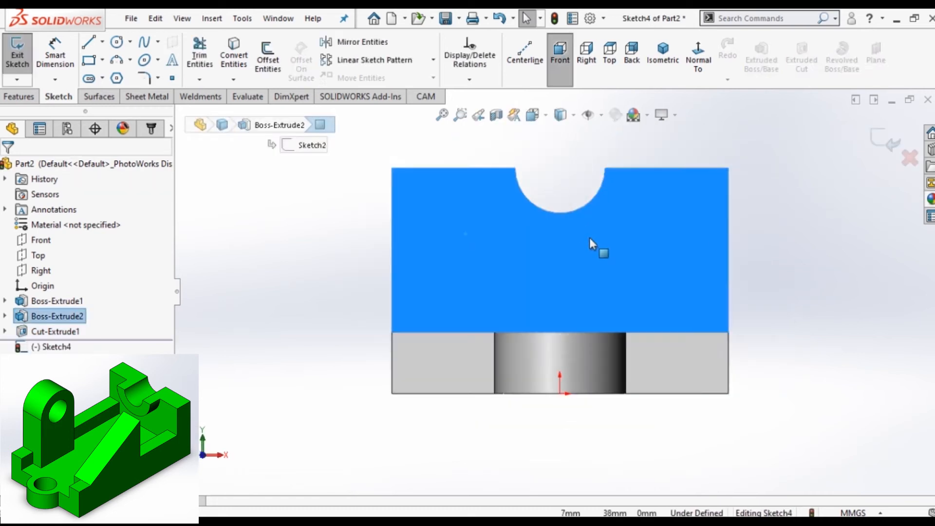
pyautogui.scroll(-2, 601, 157)
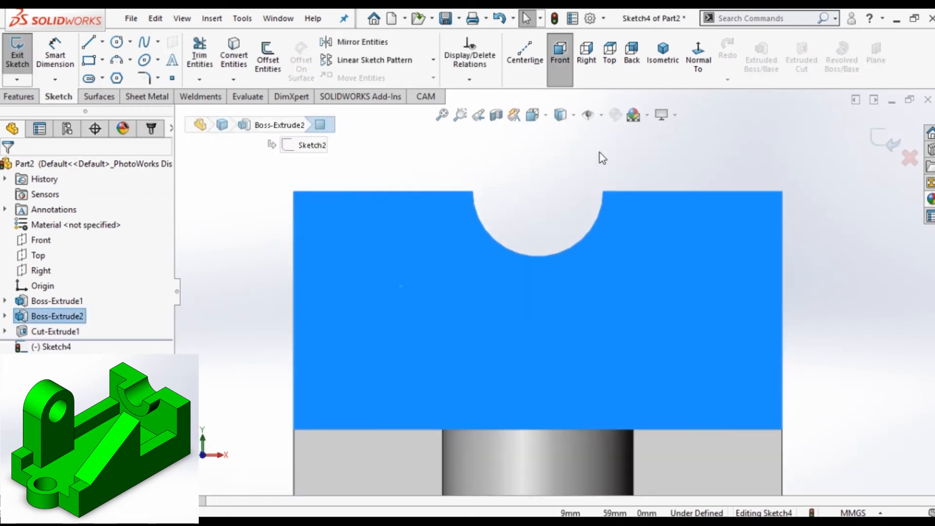
pyautogui.click(565, 250)
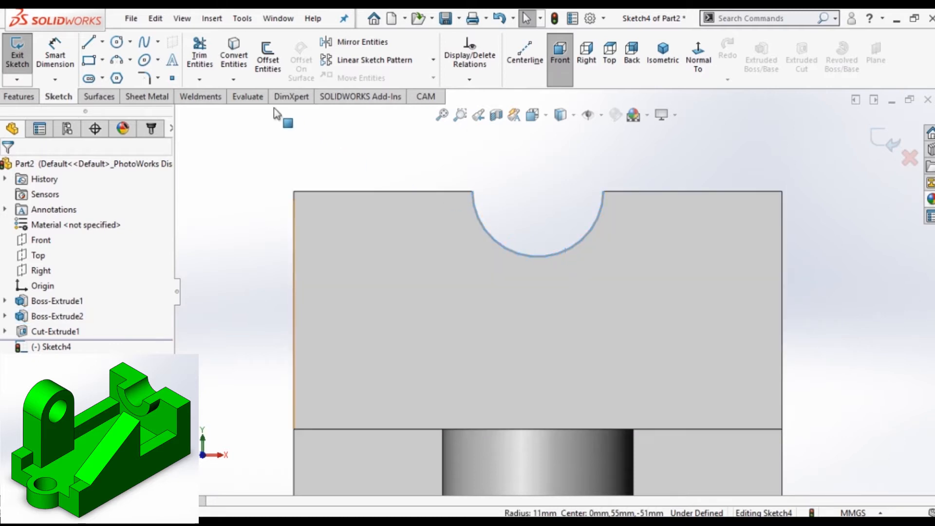
pyautogui.click(234, 54)
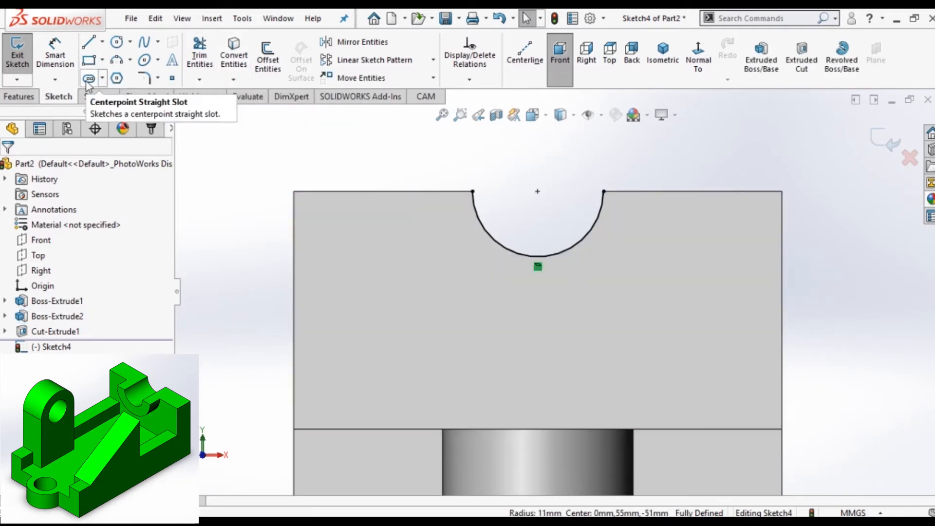
# Draw a downward-bulging three-point arc of about 15 mm radius around the notch, with both ends on the wall's top edge.
pyautogui.click(117, 59)
pyautogui.click(382, 191)
pyautogui.click(624, 192)
pyautogui.click(555, 286)
# Dimension the outer arc's radius as 20 mm.
pyautogui.click(55, 59)
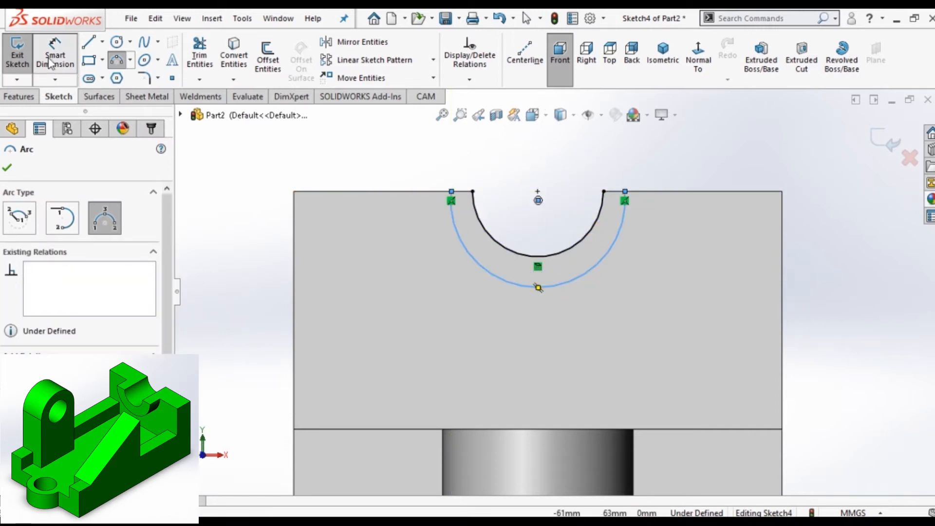
pyautogui.click(475, 259)
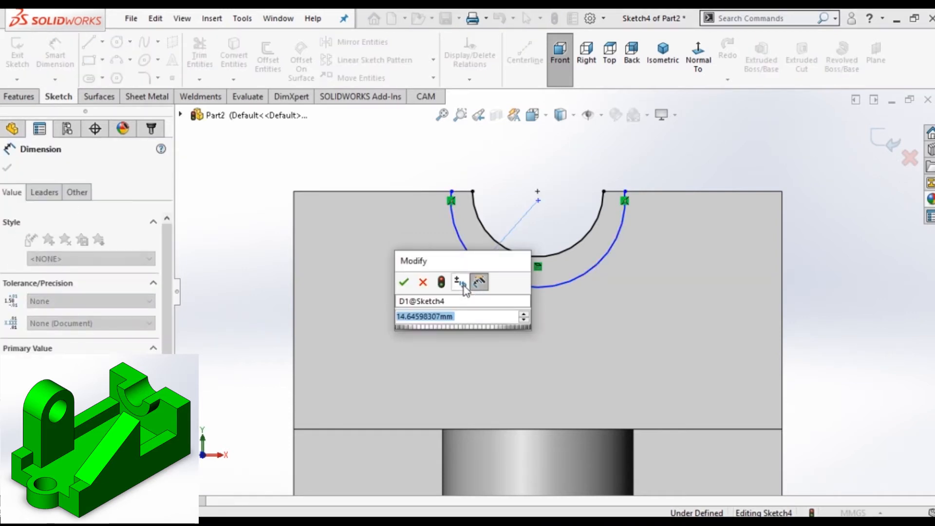
pyautogui.write('20')
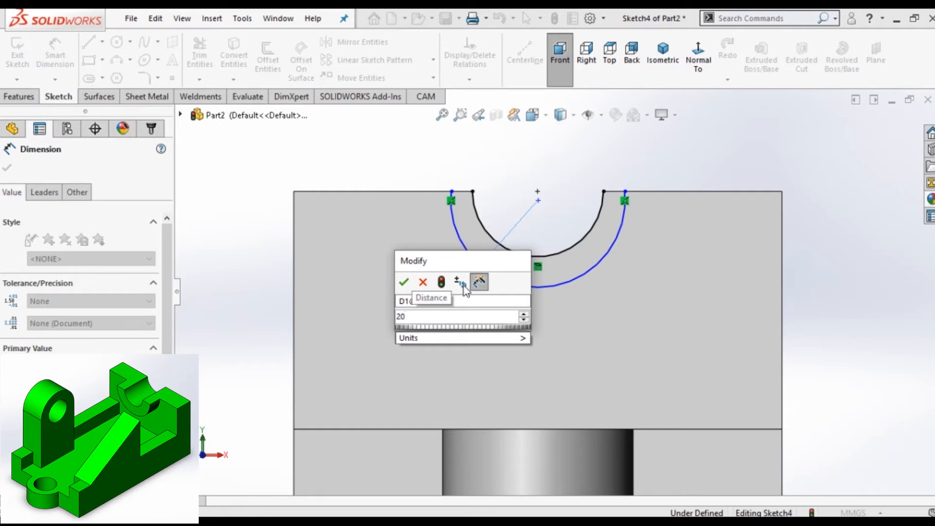
pyautogui.press('Return')
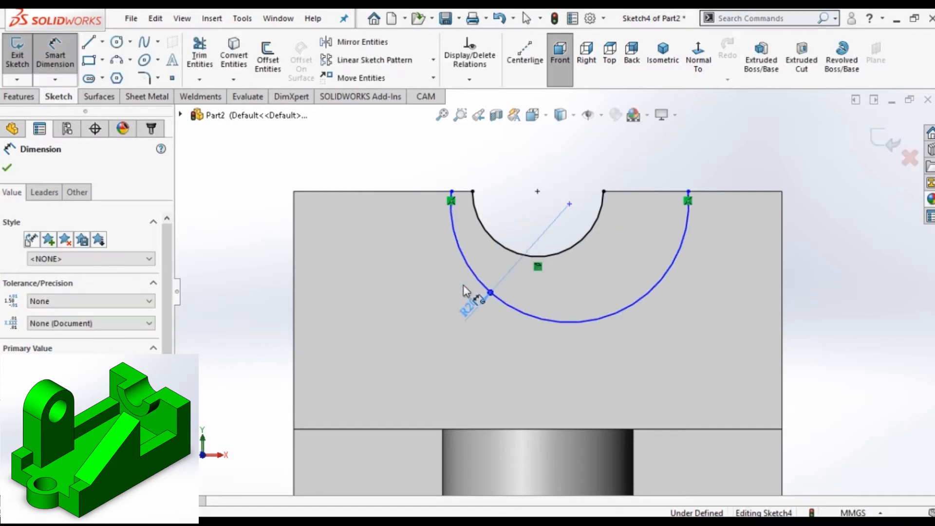
pyautogui.click(11, 164)
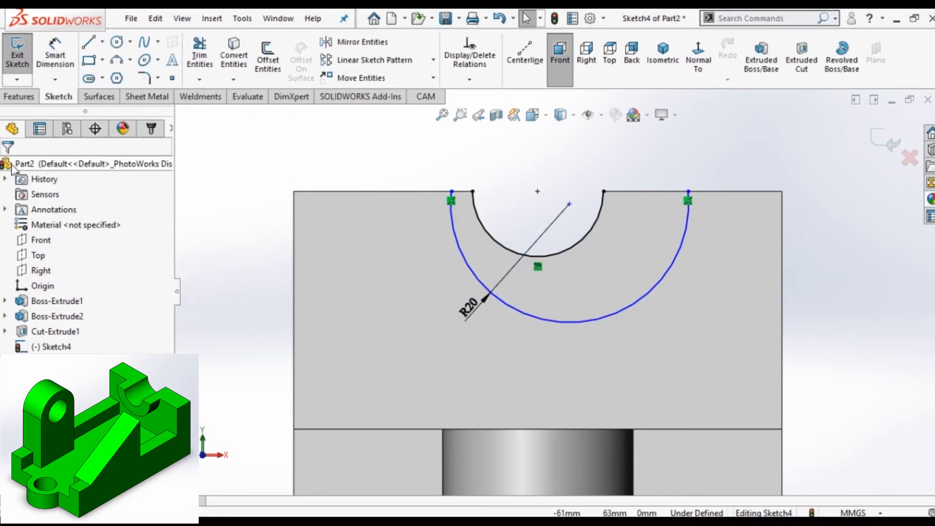
# Merge the outer arc's centre point with the centre point of the notch arc.
pyautogui.click(570, 206)
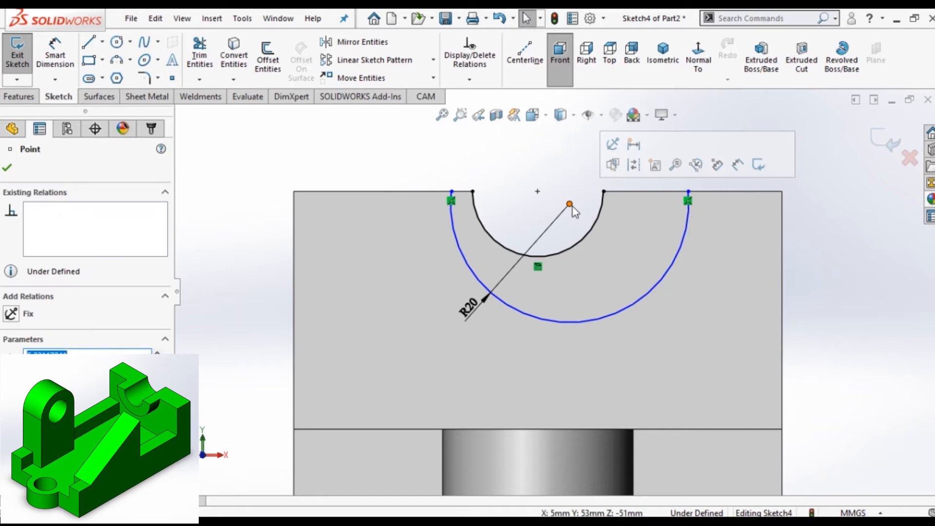
pyautogui.keyDown('ctrl'); pyautogui.click(537, 192); pyautogui.keyUp('ctrl')
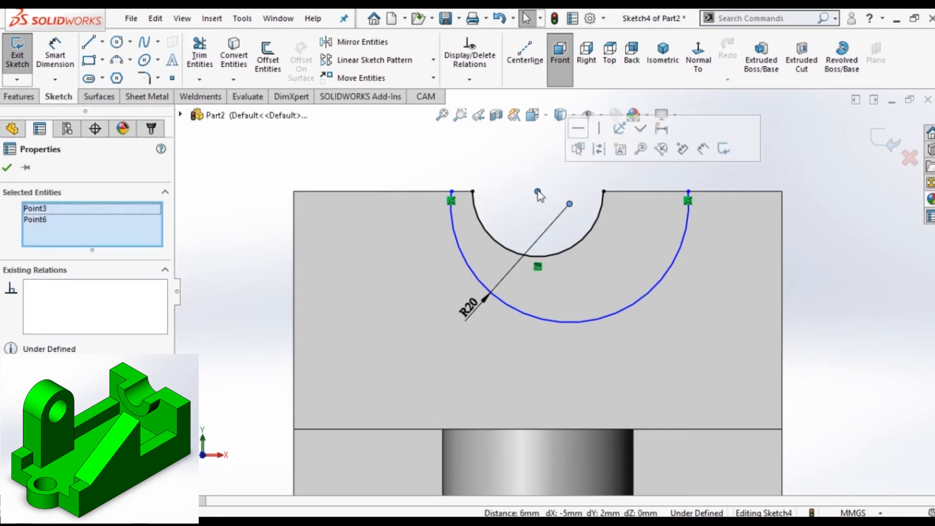
pyautogui.click(641, 129)
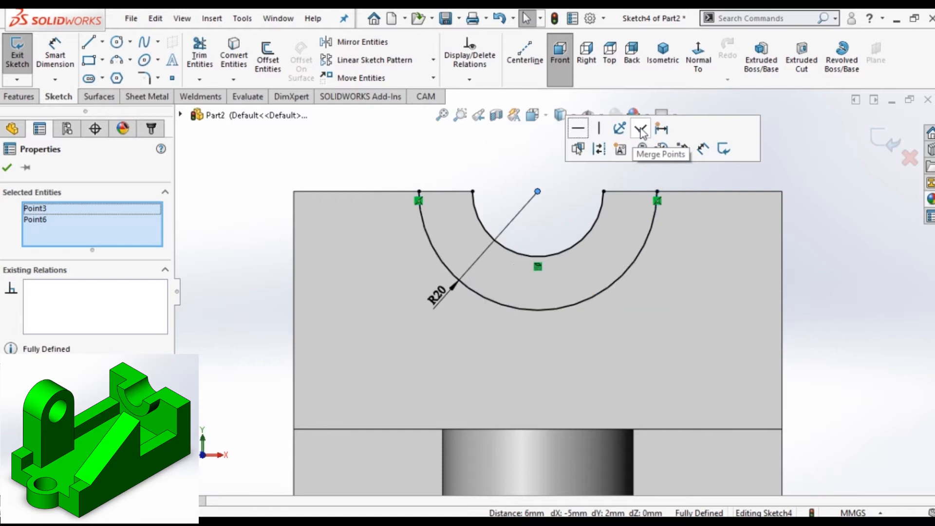
# Close the half-ring profile with two horizontal lines joining the inner and outer arc endpoints on both sides of the notch.
pyautogui.click(88, 42)
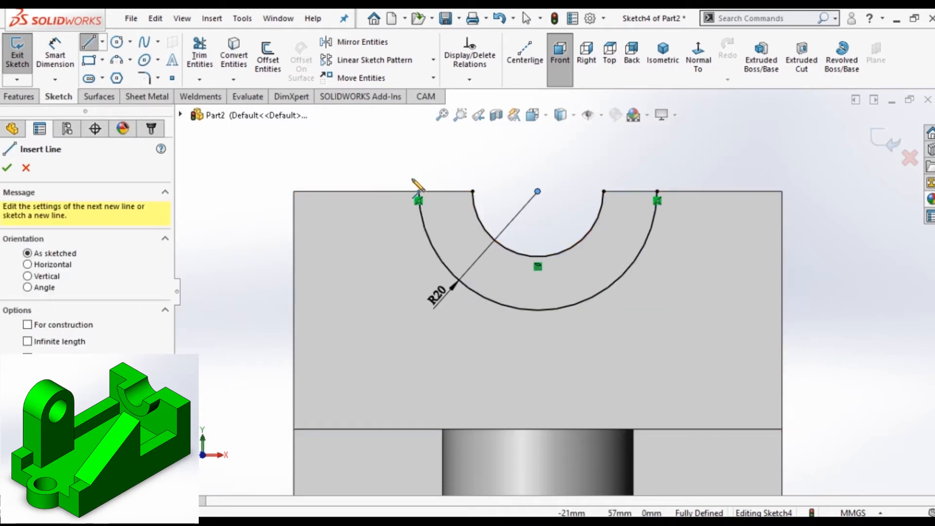
pyautogui.click(419, 191)
pyautogui.click(473, 191)
pyautogui.rightClick(472, 195)
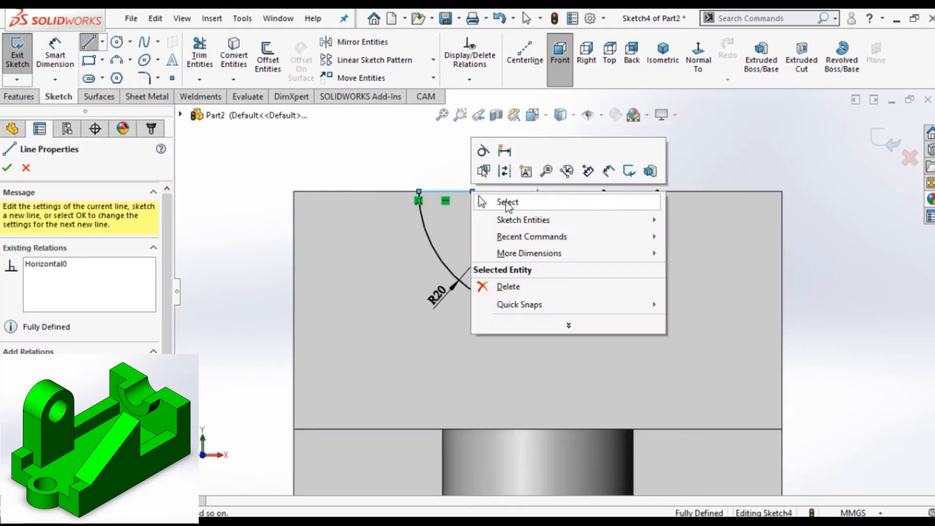
pyautogui.click(504, 200)
pyautogui.press('l')
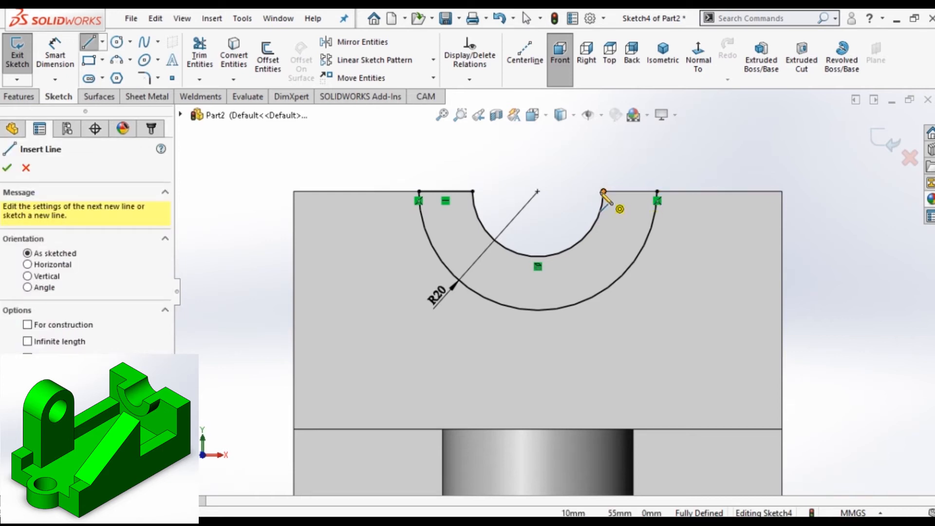
pyautogui.click(604, 191)
pyautogui.click(656, 192)
pyautogui.rightClick(657, 193)
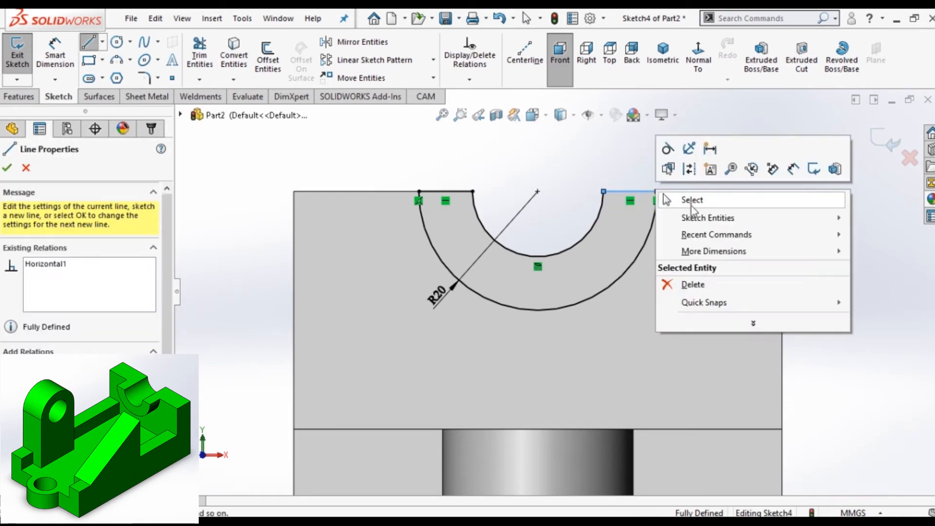
pyautogui.click(692, 210)
# Extrude the half-ring profile 12 mm forward from the rear wall as a merged boss.
pyautogui.click(761, 53)
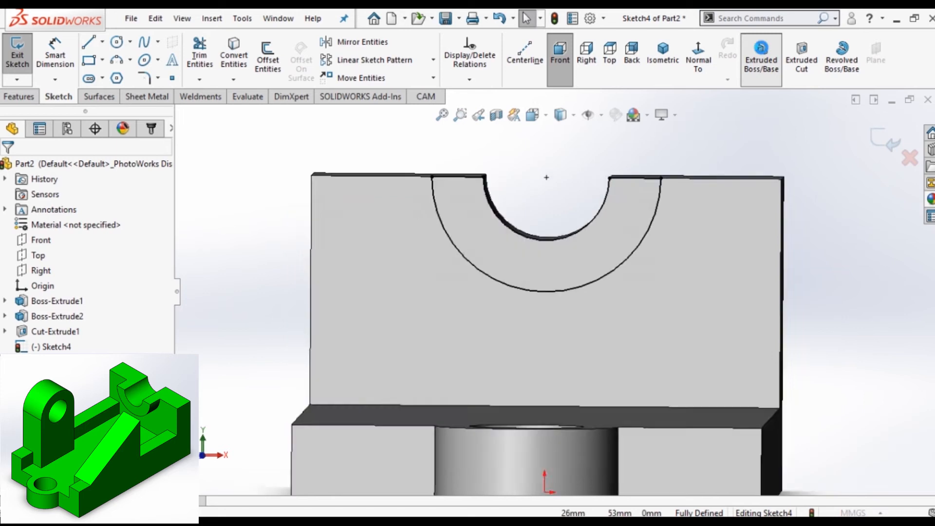
pyautogui.scroll(-1, 621, 166)
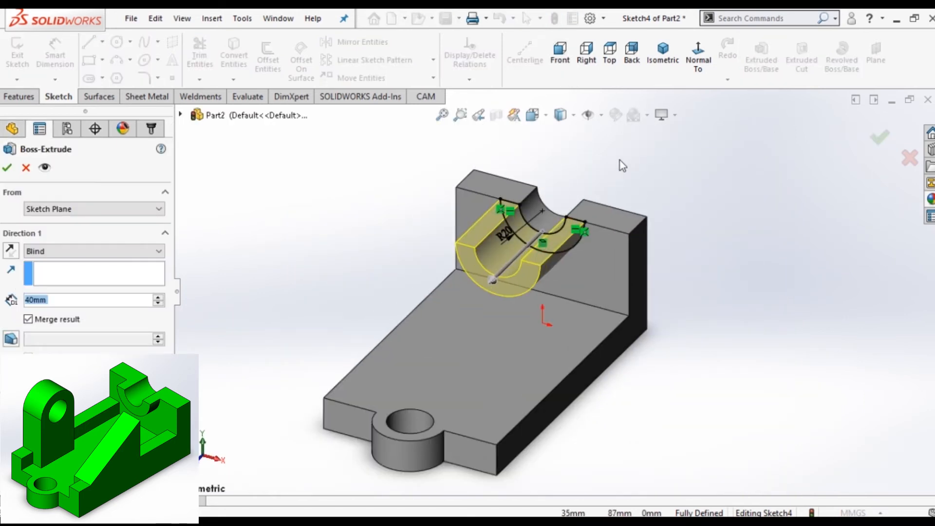
pyautogui.write('12')
pyautogui.press('Return')
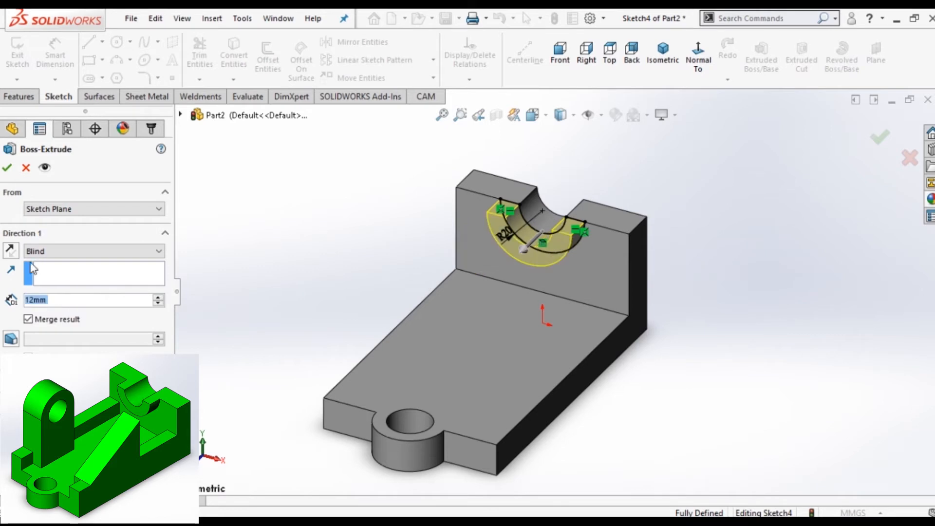
pyautogui.click(7, 167)
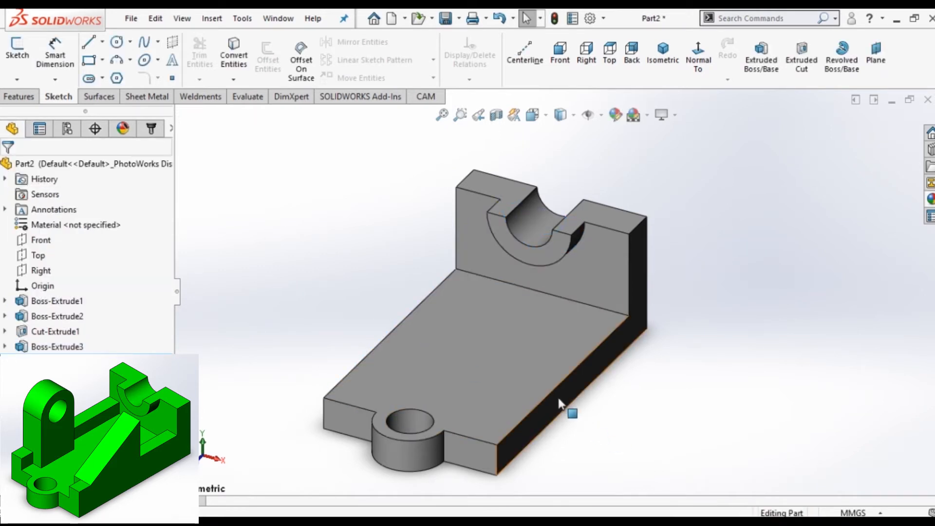
# Start a sketch on the base's right side face and convert the base's upper edge into a sketch line.
pyautogui.click(570, 411)
pyautogui.click(620, 356)
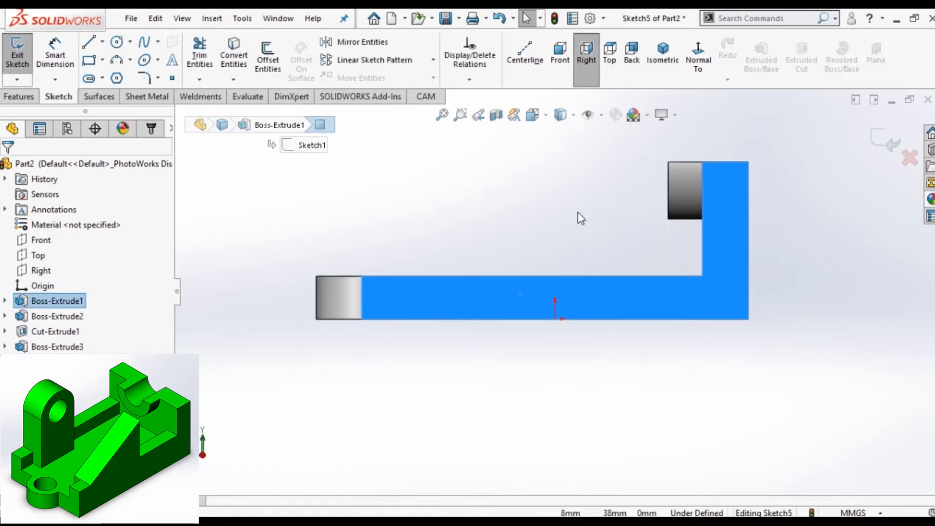
pyautogui.click(577, 277)
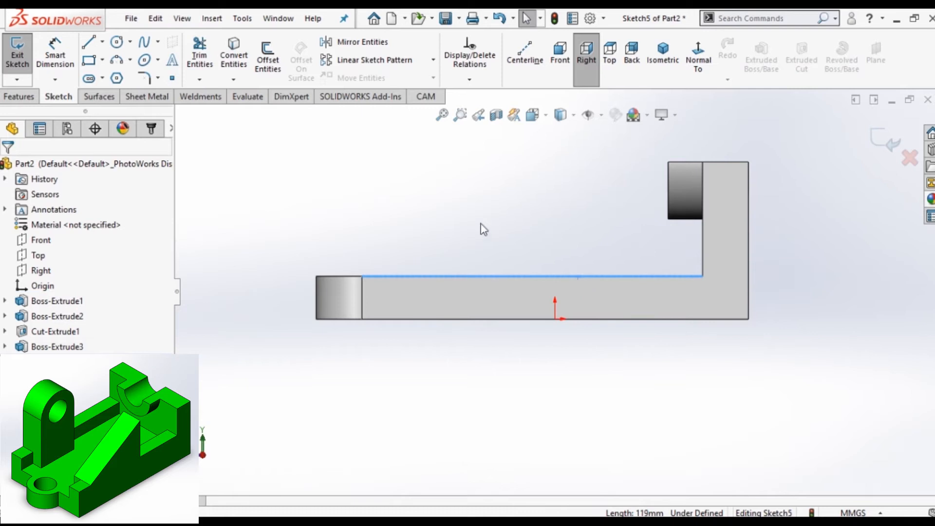
pyautogui.click(234, 56)
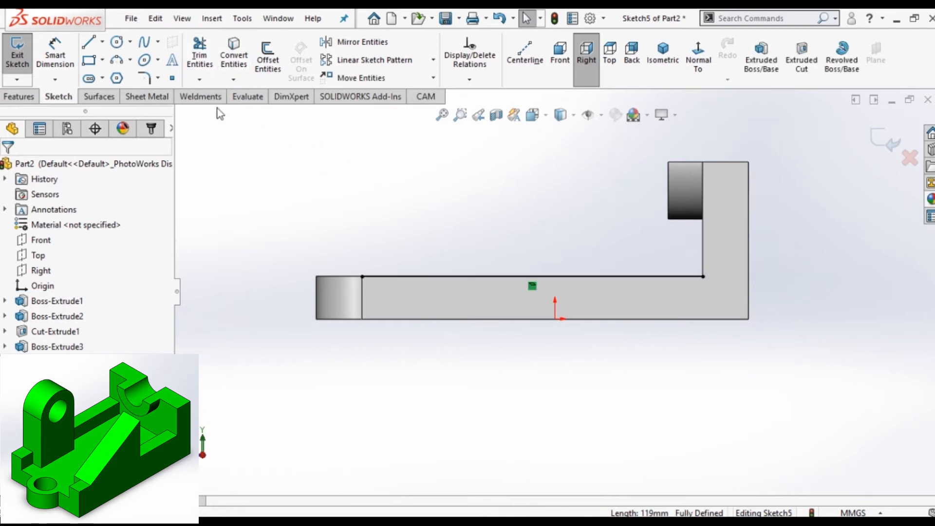
# Draw three lines above the converted edge to form a closed rectangle about 13 mm high, reaching the rear wall's front face.
pyautogui.click(88, 42)
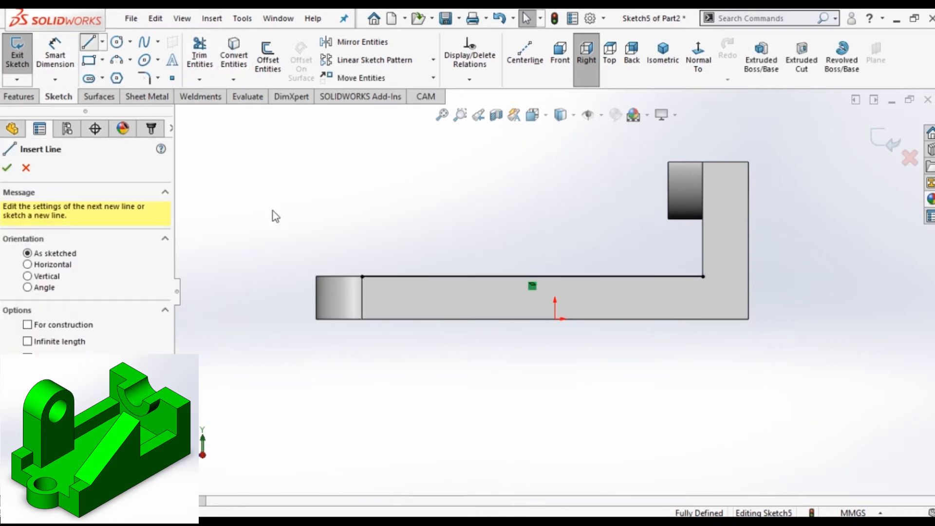
pyautogui.click(361, 277)
pyautogui.click(361, 239)
pyautogui.click(703, 240)
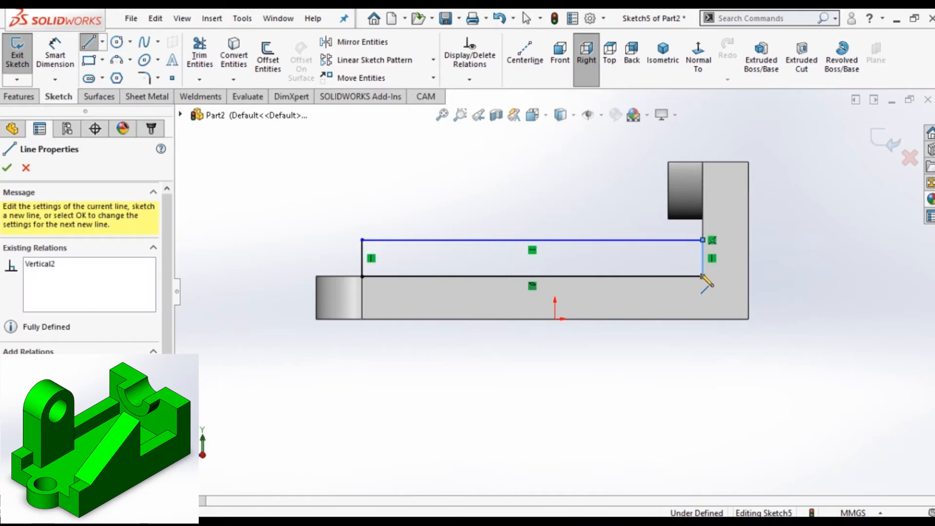
pyautogui.click(703, 276)
pyautogui.rightClick(703, 276)
pyautogui.click(738, 282)
# Dimension the rectangle's height as 12 mm.
pyautogui.click(55, 55)
pyautogui.click(362, 263)
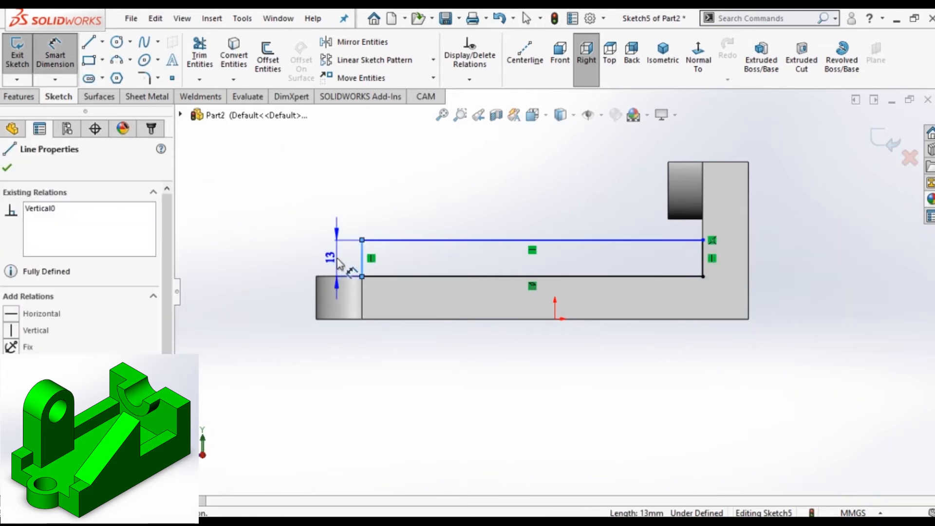
pyautogui.click(338, 263)
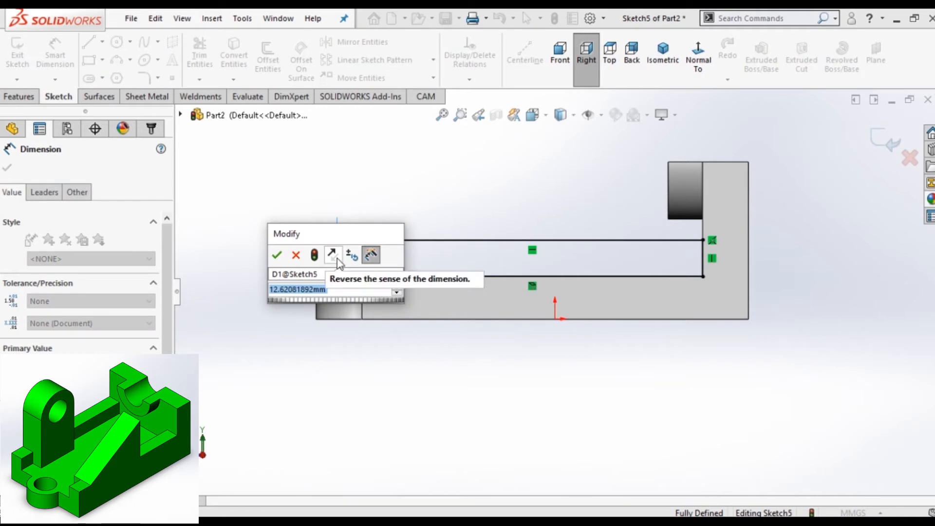
pyautogui.write('12')
pyautogui.click(277, 255)
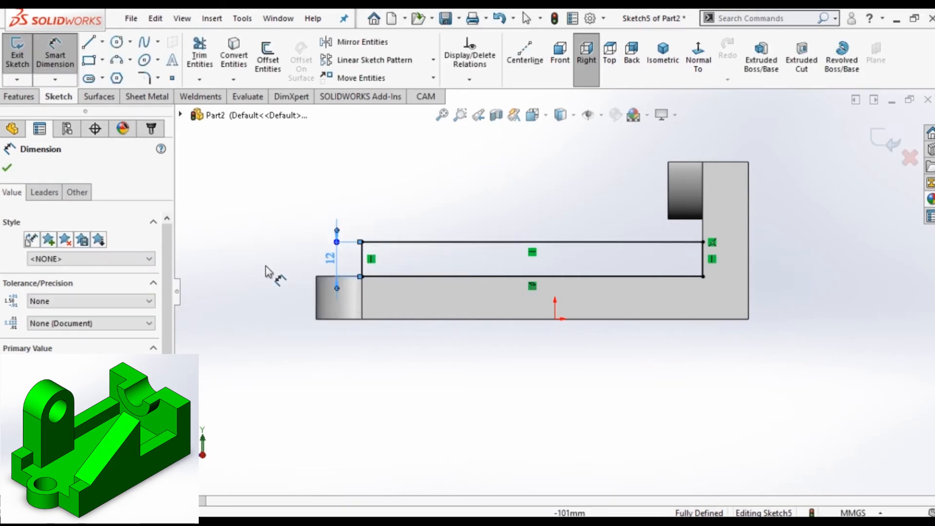
# Extrude the side rectangle 12 mm inward over the base as a merged blind boss, reversing the default direction.
pyautogui.click(762, 63)
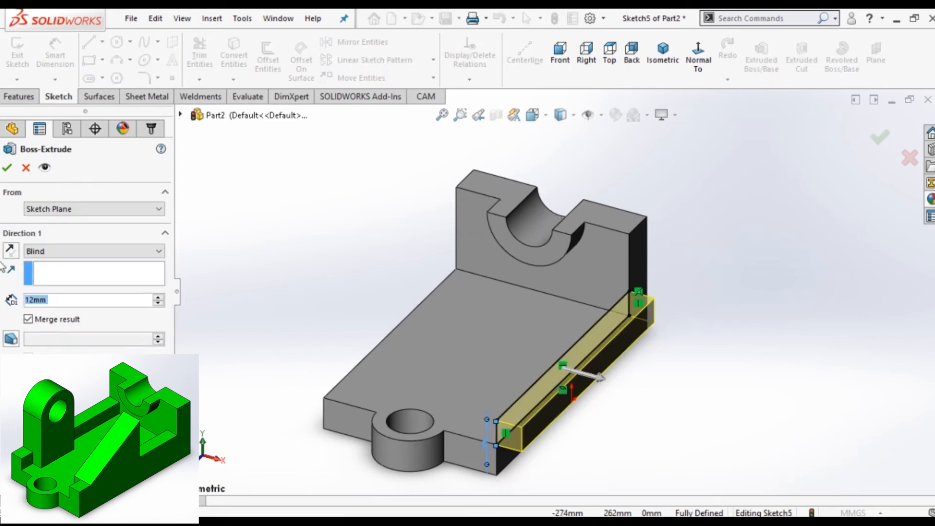
pyautogui.click(11, 250)
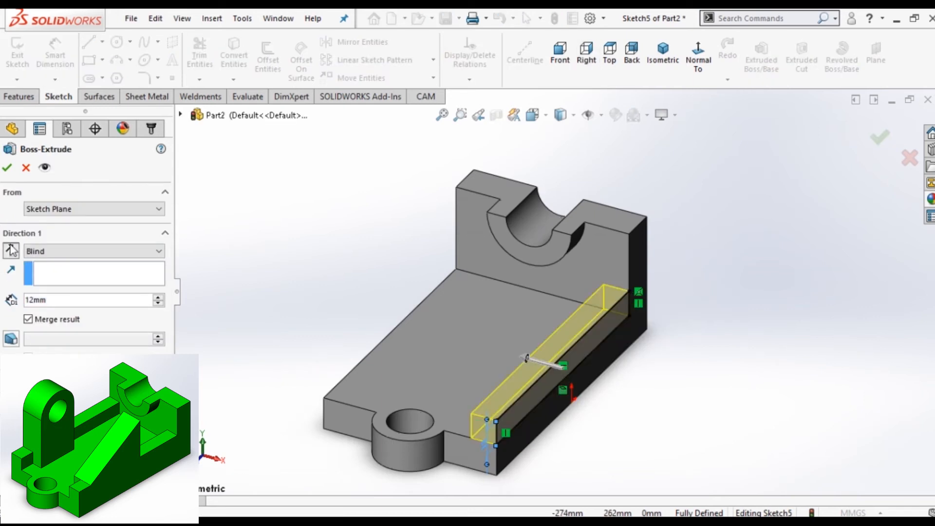
pyautogui.click(7, 168)
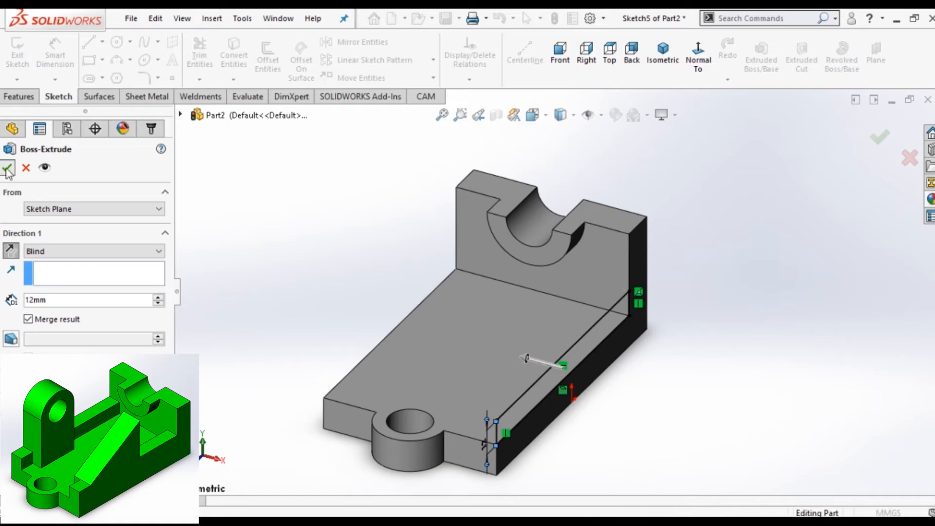
pyautogui.click(243, 269)
# Mirror the new side rail about the Right plane to create a matching rail on the base's opposite side.
pyautogui.click(4, 98)
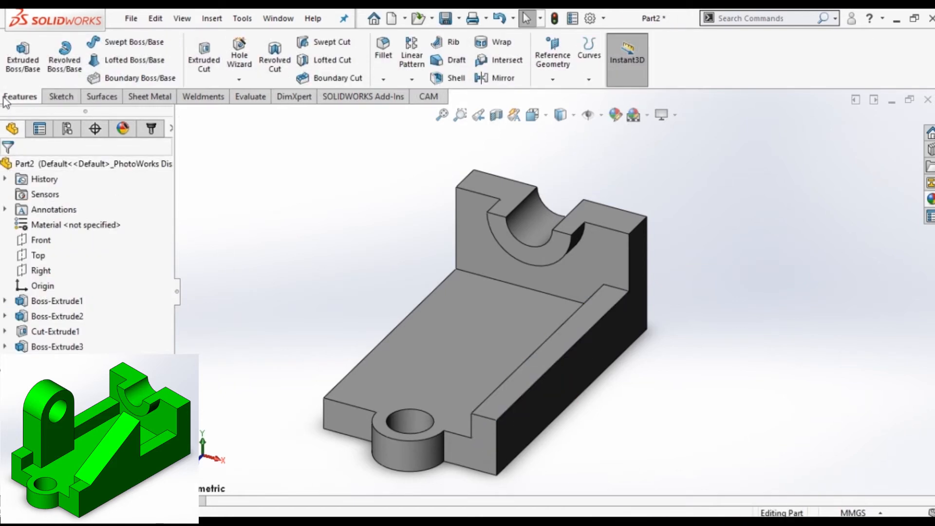
pyautogui.click(503, 78)
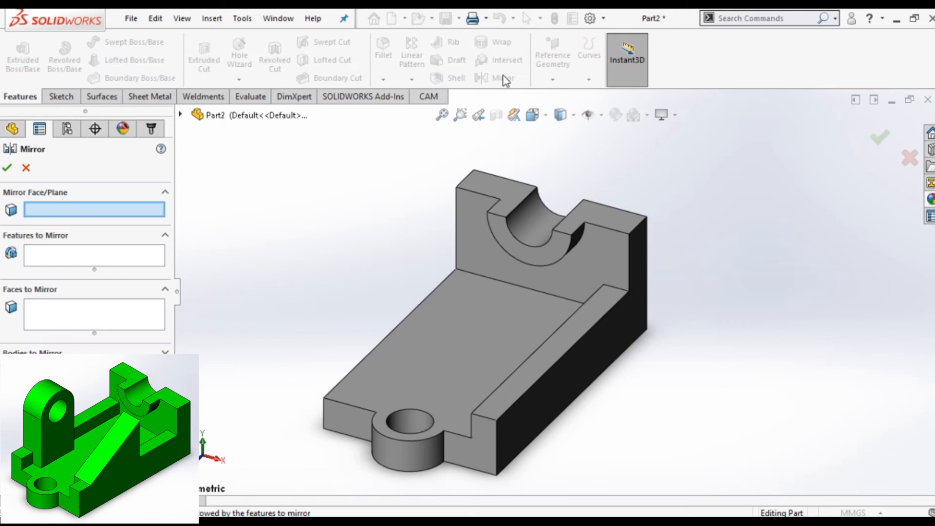
pyautogui.click(181, 115)
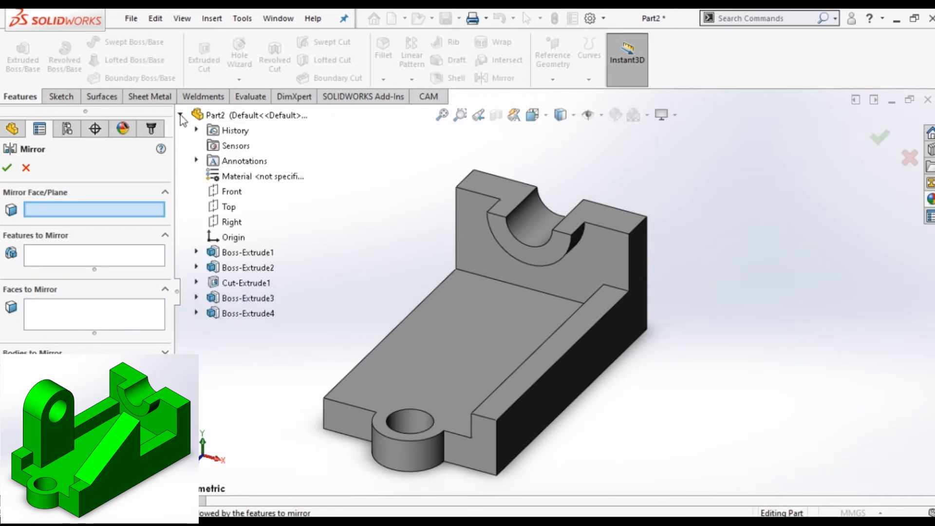
pyautogui.click(235, 223)
pyautogui.moveTo(317, 226); pyautogui.dragTo(378, 219, button='middle')
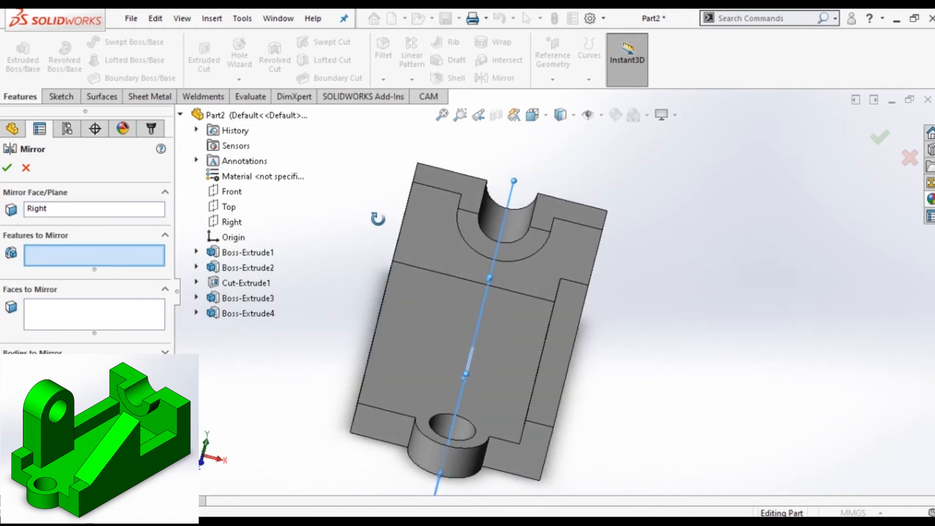
pyautogui.click(226, 314)
pyautogui.moveTo(359, 231); pyautogui.dragTo(328, 229, button='middle')
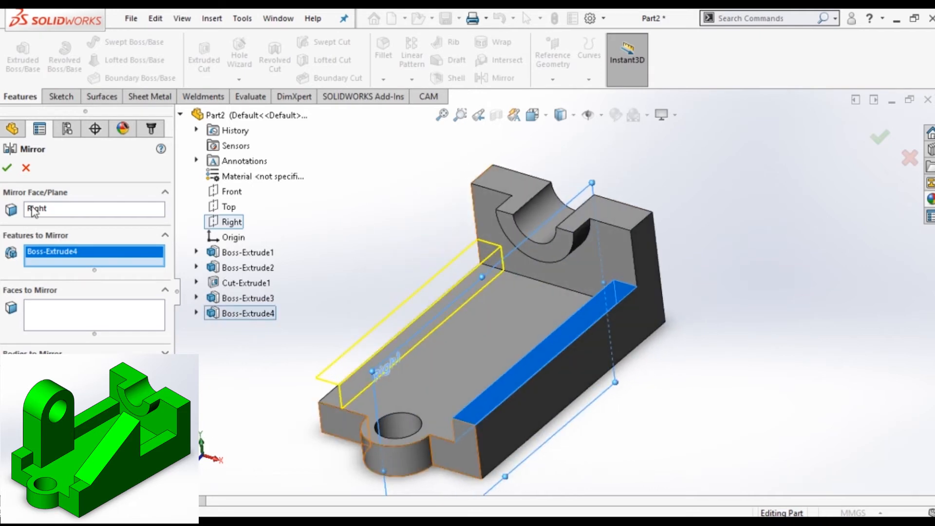
pyautogui.click(8, 168)
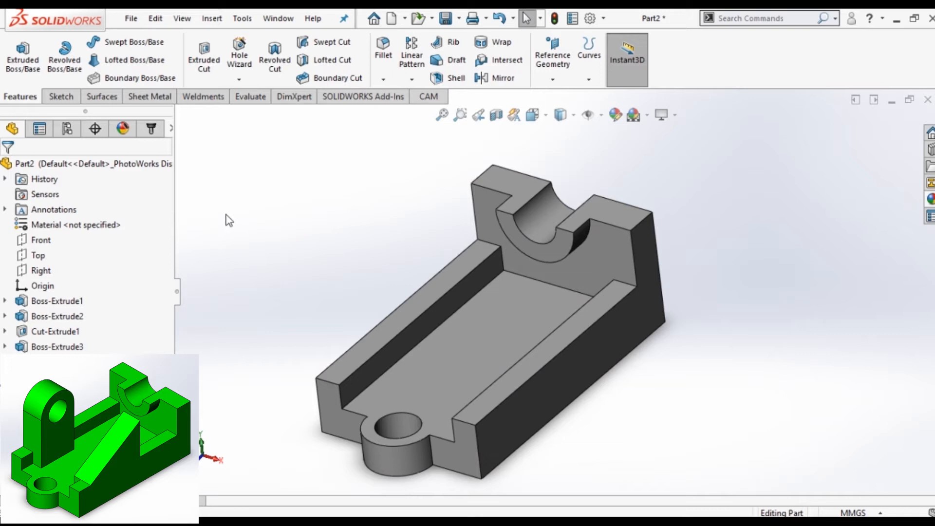
# Start a sketch on the inner face of the mirrored left rail.
pyautogui.click(530, 406)
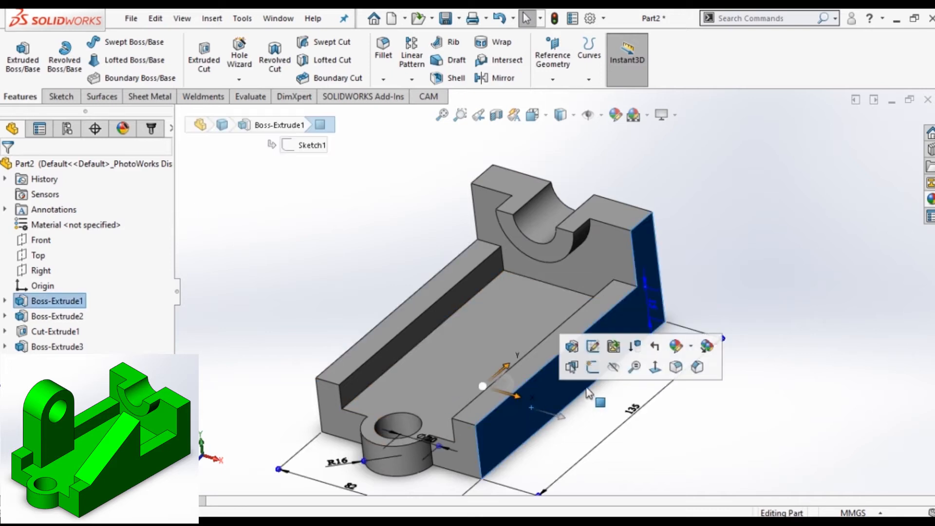
pyautogui.click(290, 265)
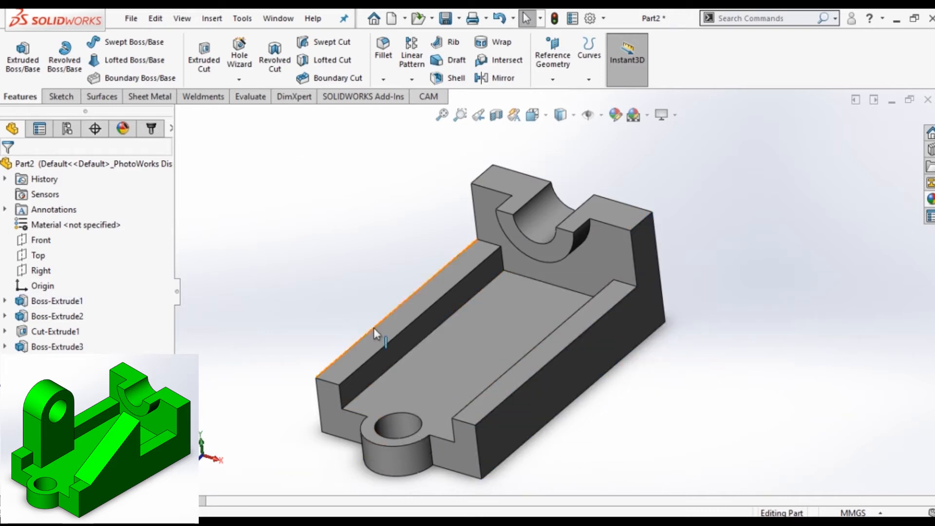
pyautogui.click(394, 350)
pyautogui.moveTo(458, 312); pyautogui.dragTo(457, 312, button='middle')
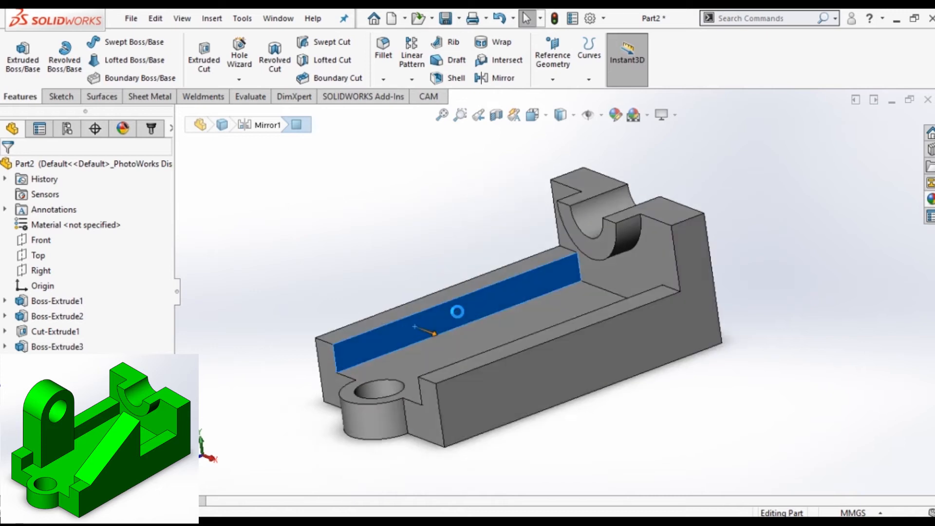
pyautogui.scroll(-1, 567, 242)
# Sketch a closed round-topped upright profile about 25 mm wide, with sides about 39 mm high and a tangent arc on top.
pyautogui.click(90, 42)
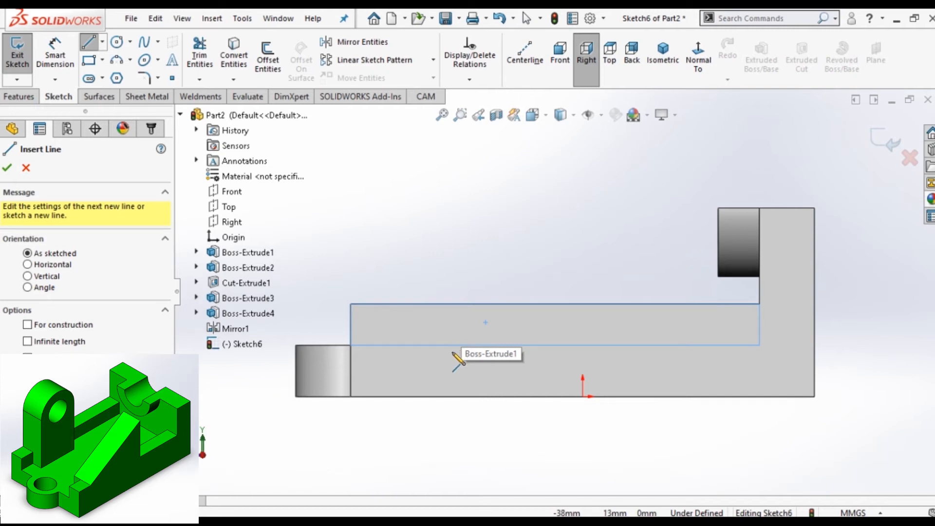
pyautogui.click(449, 344)
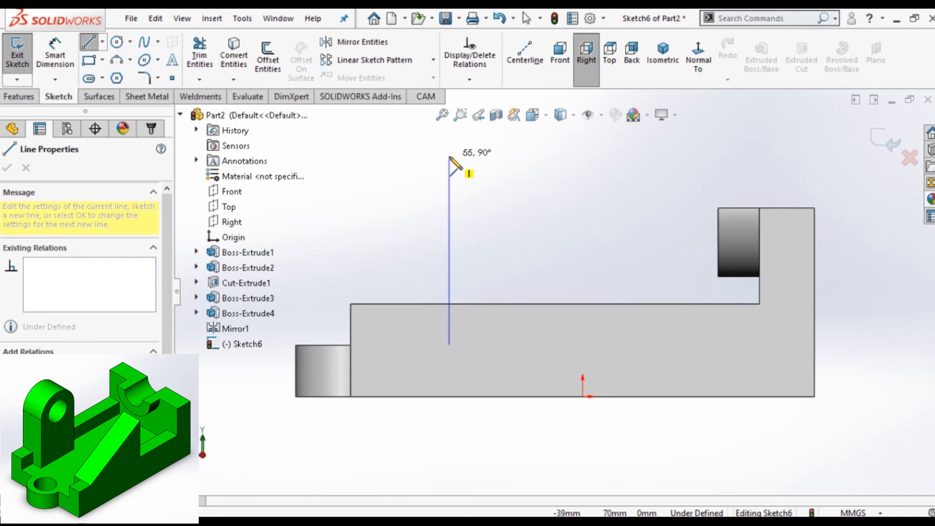
pyautogui.click(449, 210)
pyautogui.doubleClick(449, 210)
pyautogui.click(449, 210)
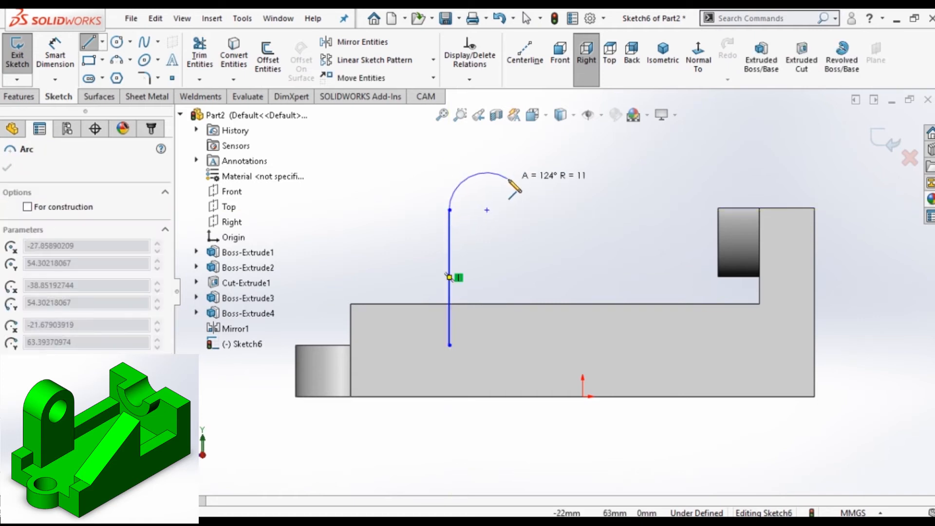
pyautogui.click(536, 210)
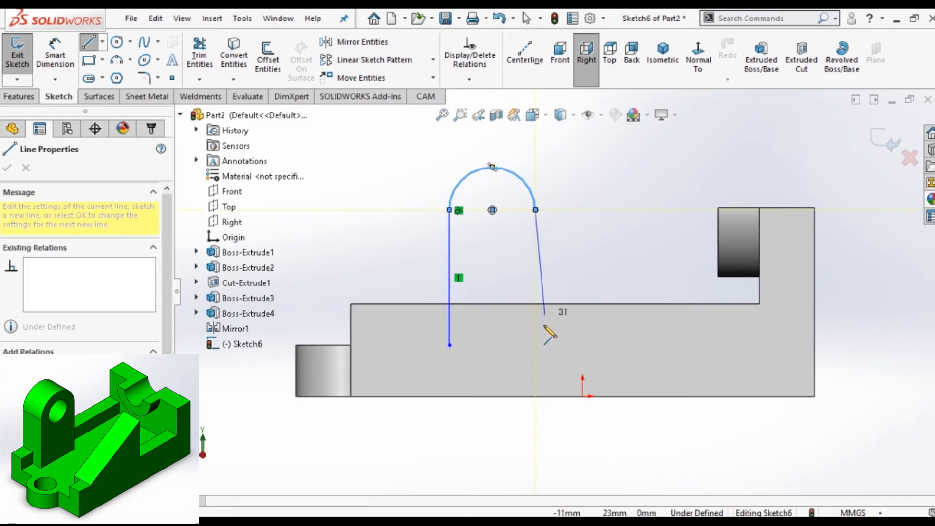
pyautogui.click(535, 344)
pyautogui.click(450, 344)
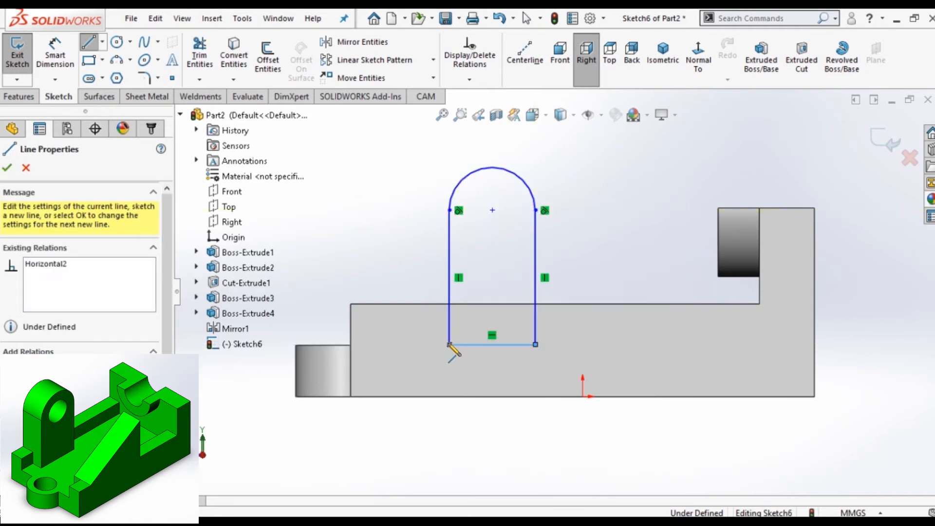
pyautogui.rightClick(450, 345)
pyautogui.click(487, 354)
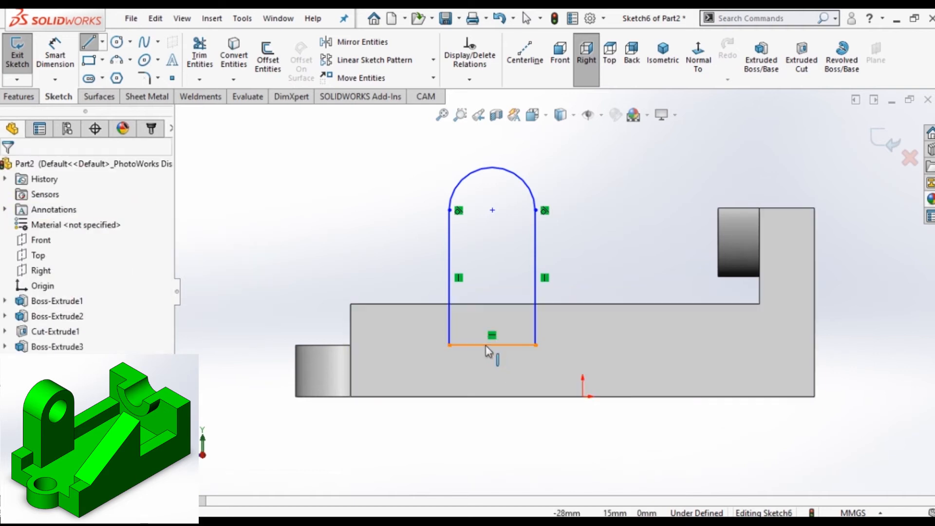
# Make the profile's bottom line collinear with the top edge of the front lug.
pyautogui.click(485, 346)
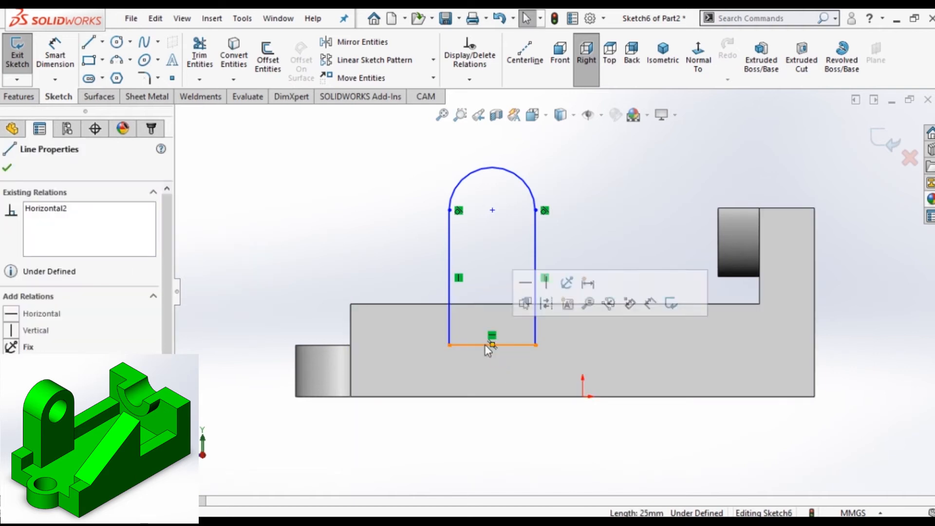
pyautogui.keyDown('ctrl'); pyautogui.click(330, 346); pyautogui.keyUp('ctrl')
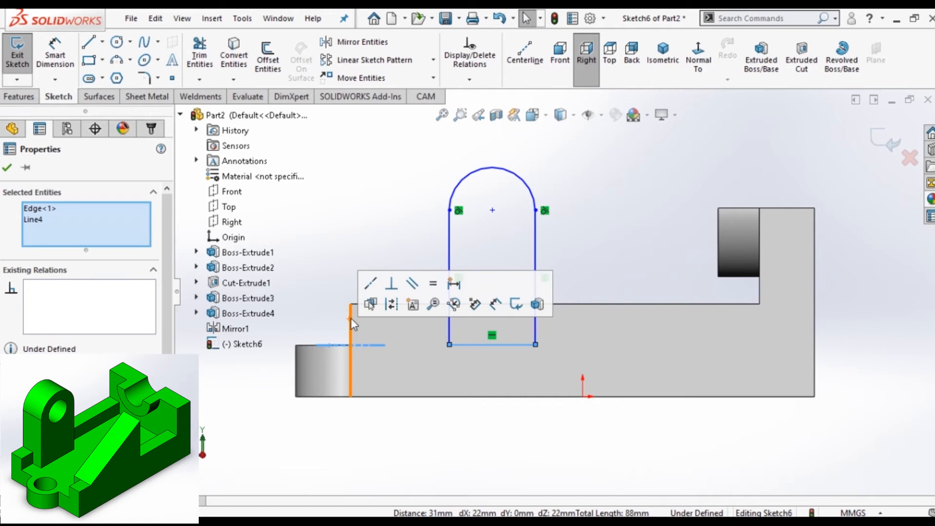
pyautogui.click(370, 285)
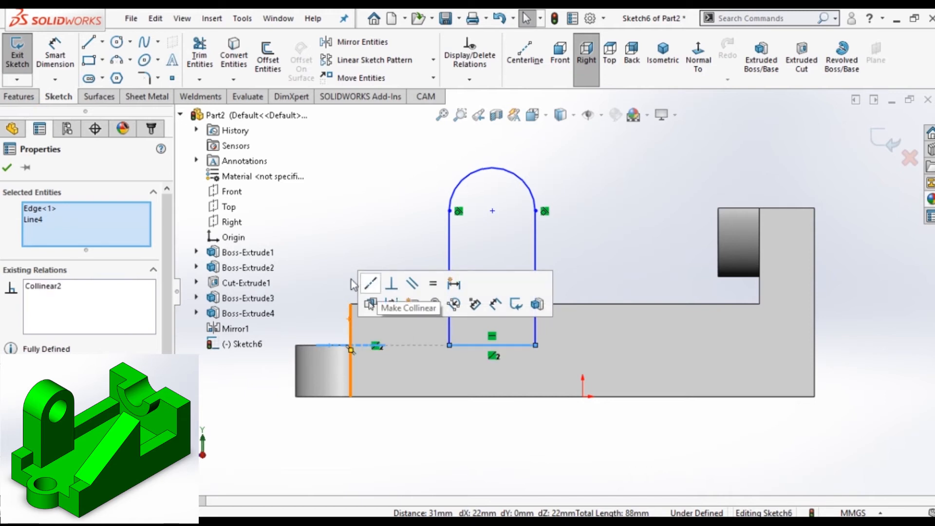
pyautogui.click(4, 165)
# Dimension the distance from the profile's rear vertical line to the rear wall's back edge as 81 mm.
pyautogui.click(57, 60)
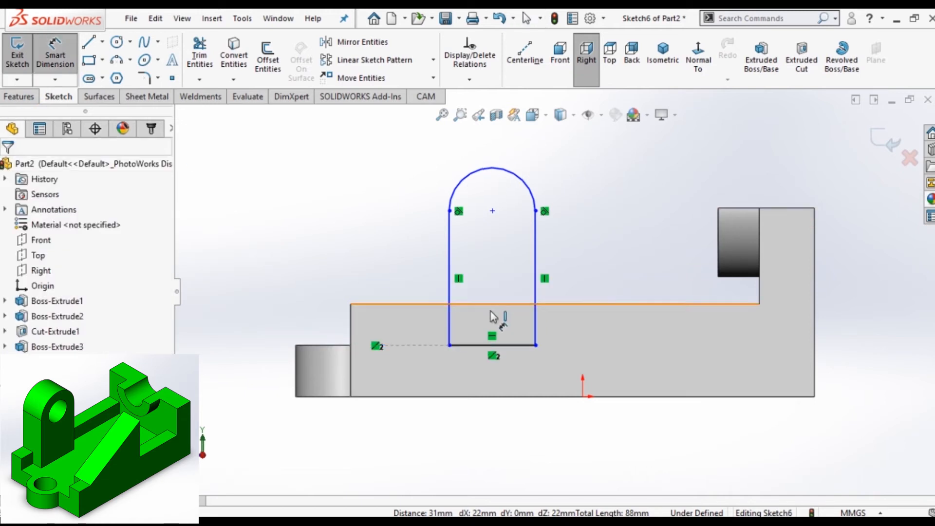
pyautogui.click(533, 288)
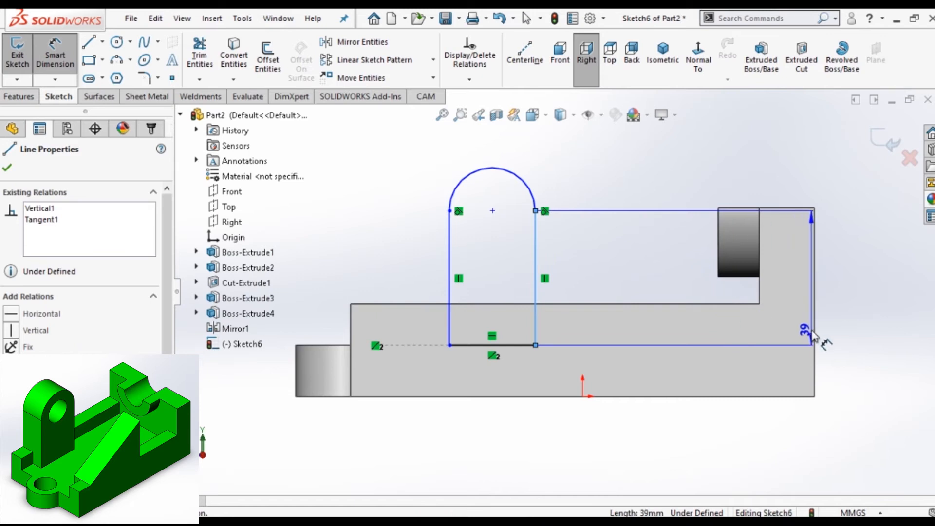
pyautogui.click(815, 337)
pyautogui.click(697, 453)
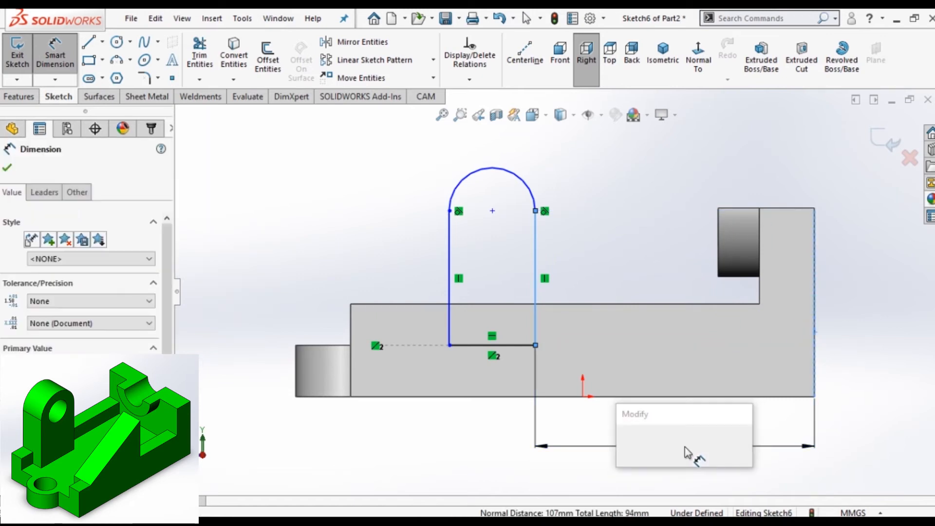
pyautogui.write('81')
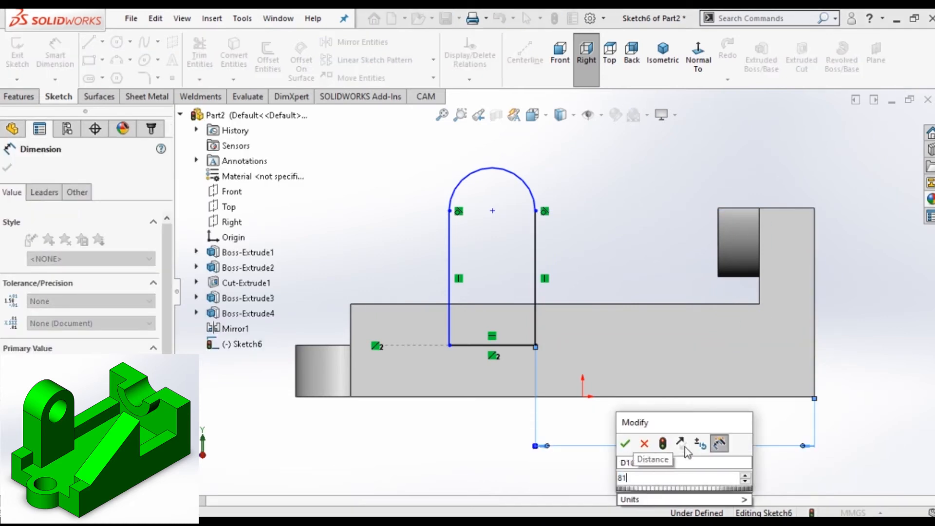
pyautogui.click(626, 444)
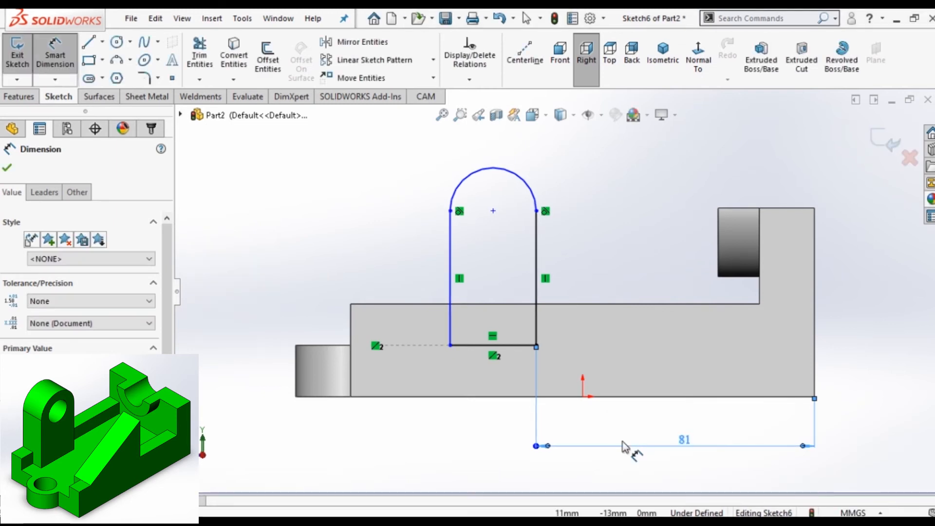
# Dimension the profile's straight side as 50 mm and its top arc's radius as 20 mm.
pyautogui.click(537, 267)
pyautogui.click(587, 268)
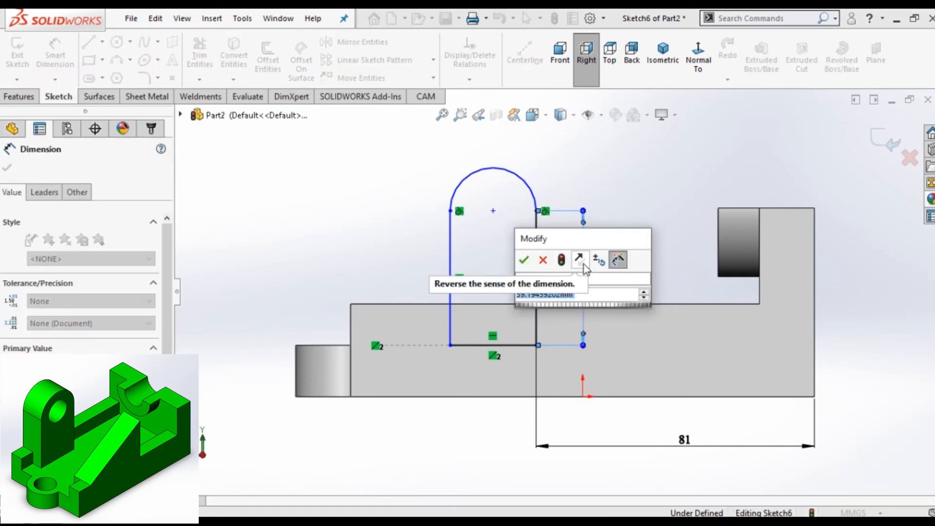
pyautogui.write('50')
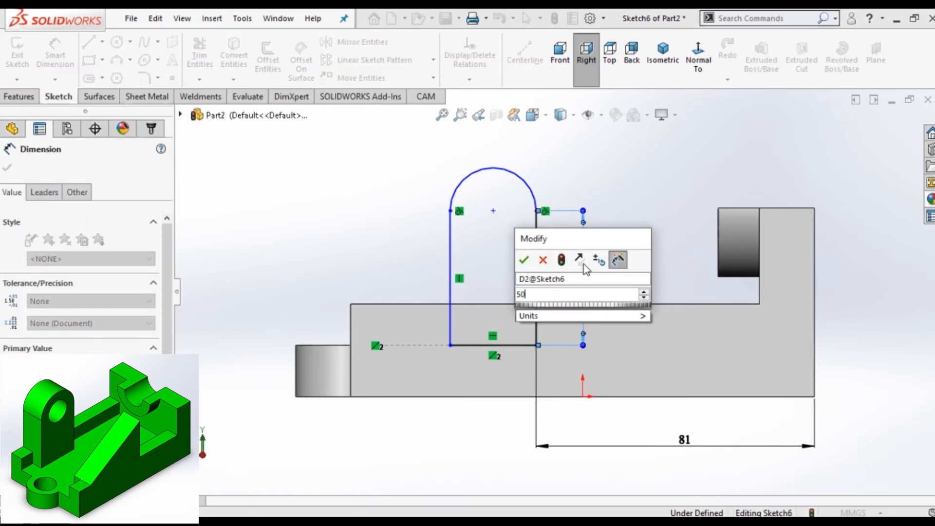
pyautogui.click(524, 263)
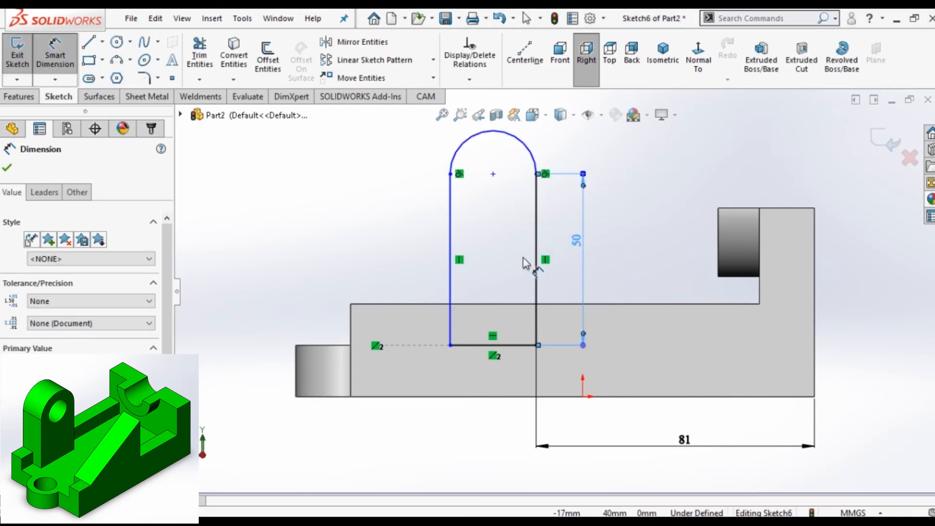
pyautogui.click(528, 153)
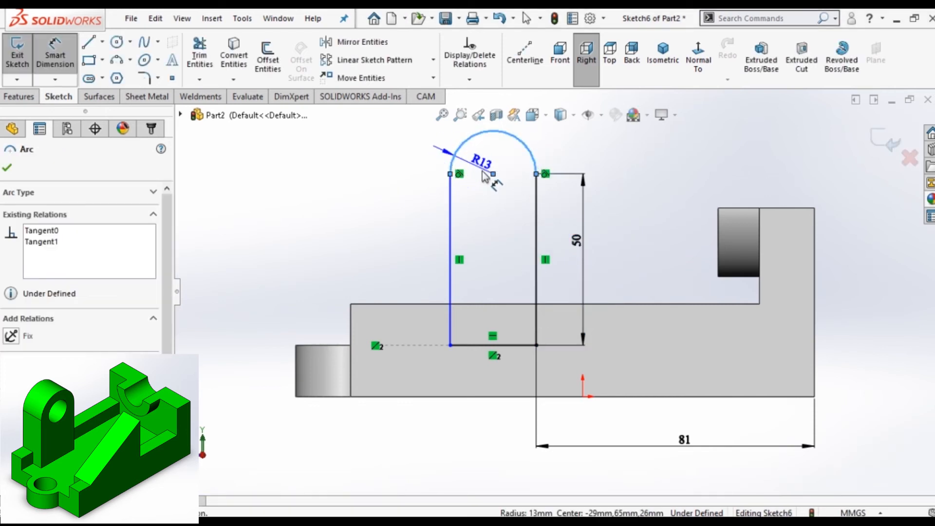
pyautogui.click(428, 158)
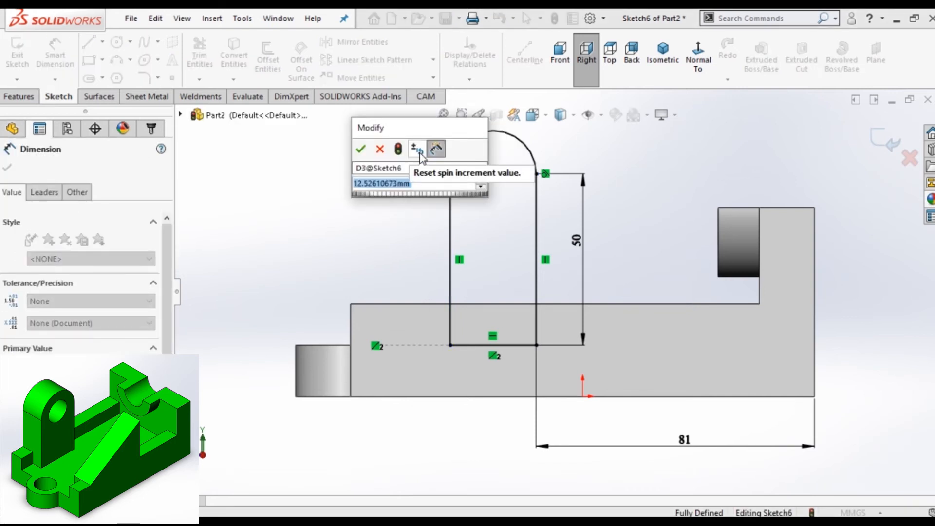
pyautogui.write('20')
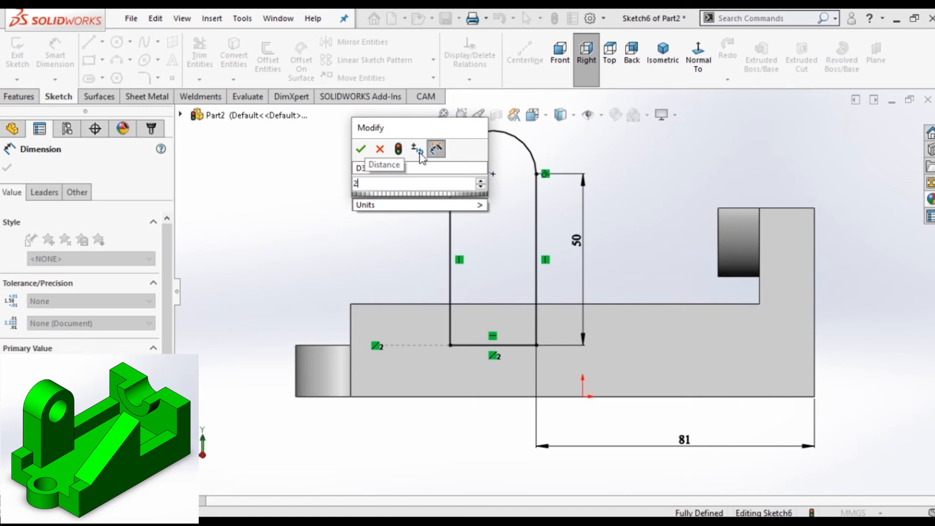
pyautogui.click(361, 149)
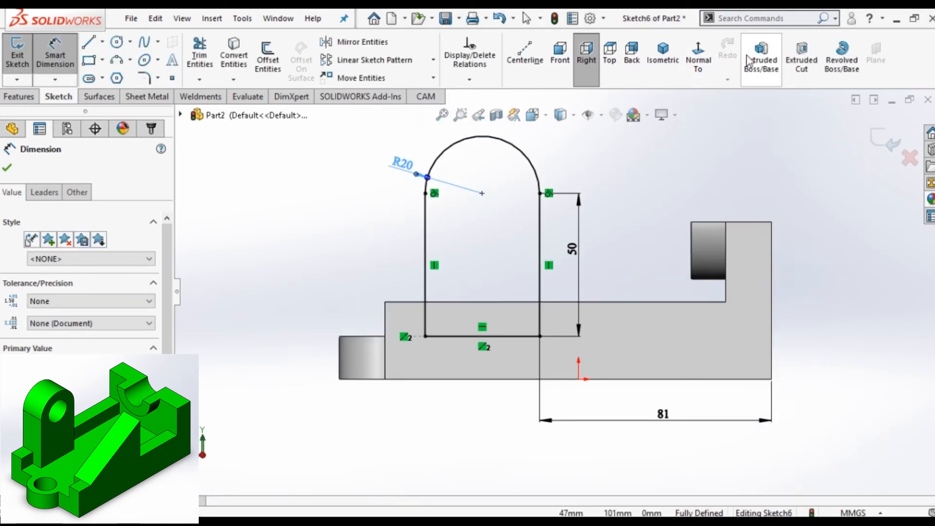
# Extrude the round-topped upright profile 10 mm in the first direction and also in a second direction, merged with the body.
pyautogui.click(761, 57)
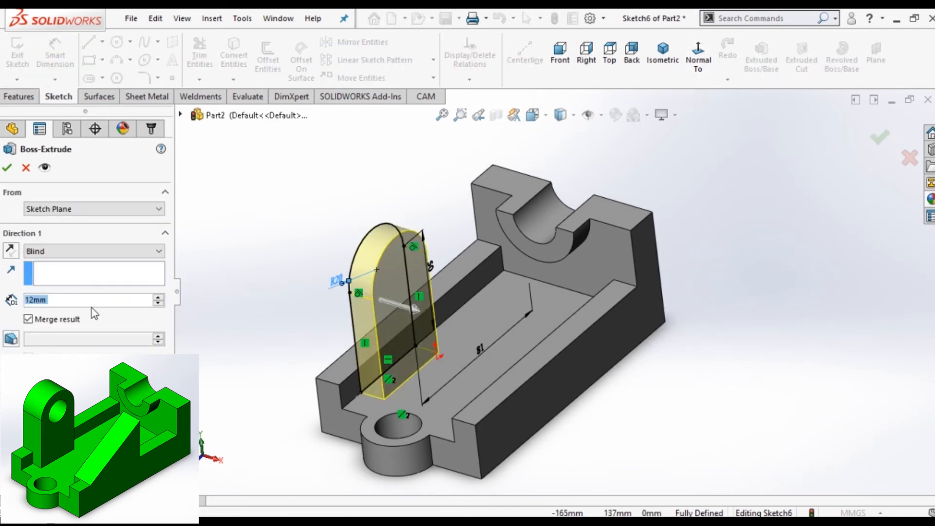
pyautogui.doubleClick(59, 298)
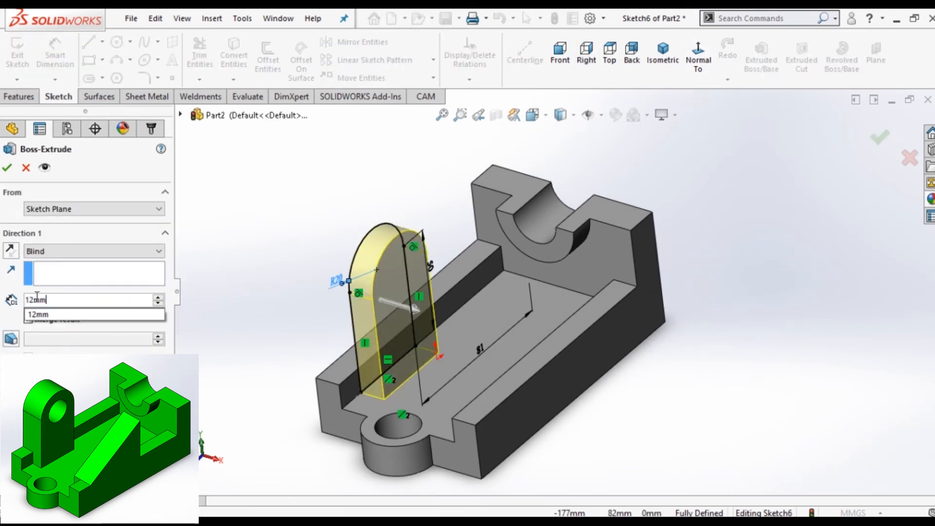
pyautogui.write('10')
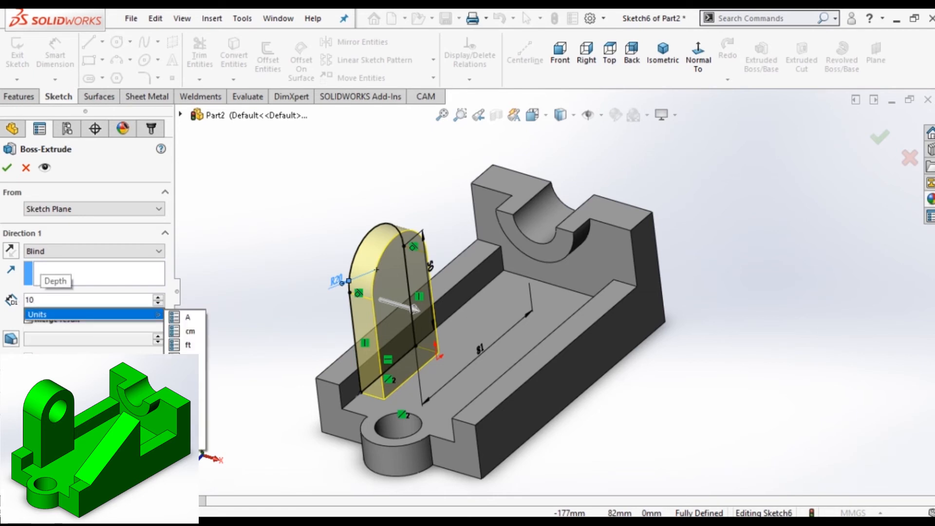
pyautogui.press('Return')
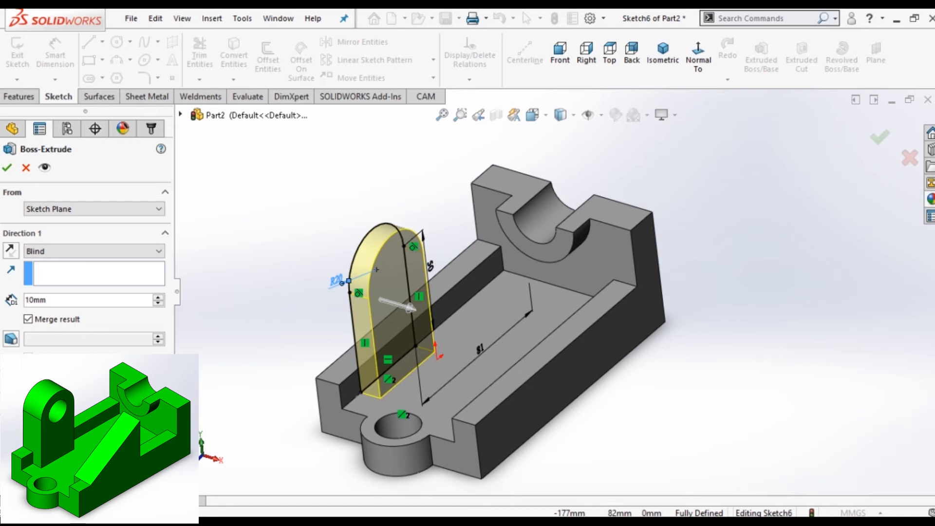
pyautogui.click(7, 379)
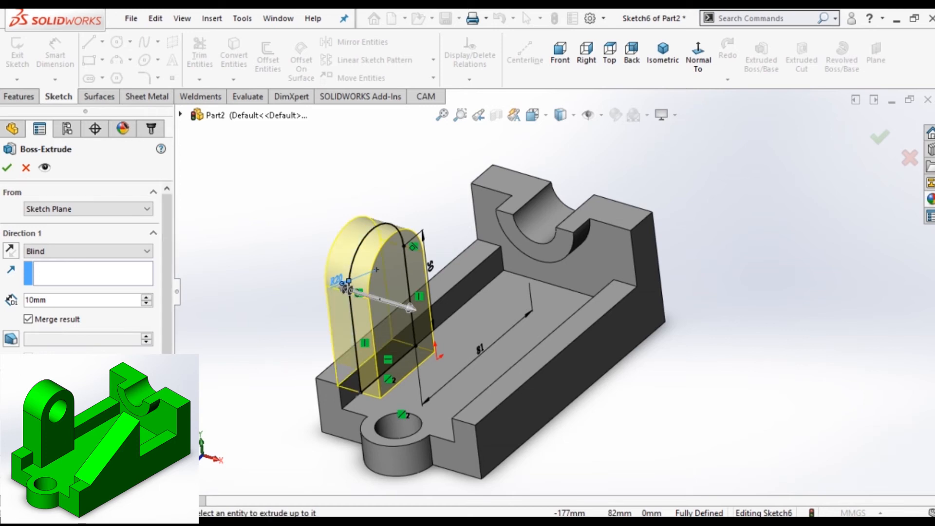
pyautogui.moveTo(273, 324); pyautogui.dragTo(180, 288, button='middle')
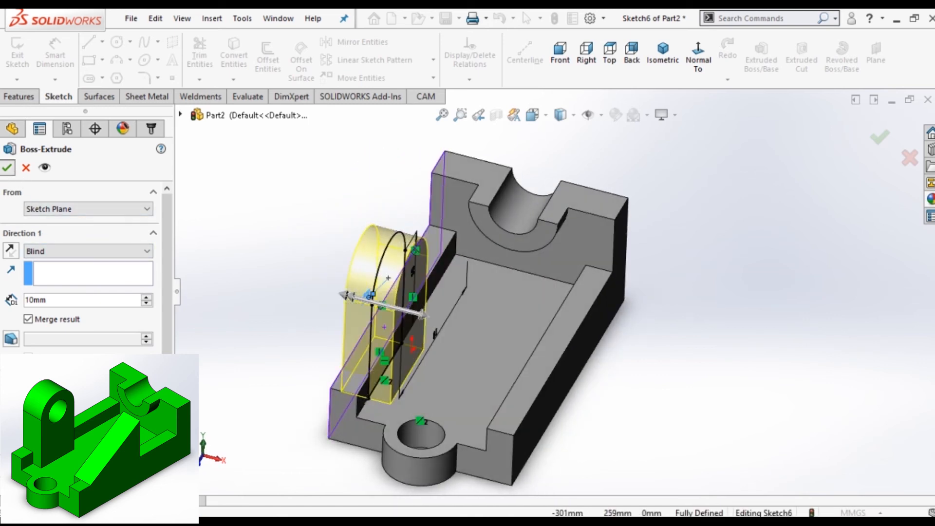
pyautogui.click(7, 169)
# Sketch a circle about 24 mm in diameter on the upright lug's flat face, concentric with its rounded top.
pyautogui.moveTo(319, 204); pyautogui.dragTo(294, 160, button='middle')
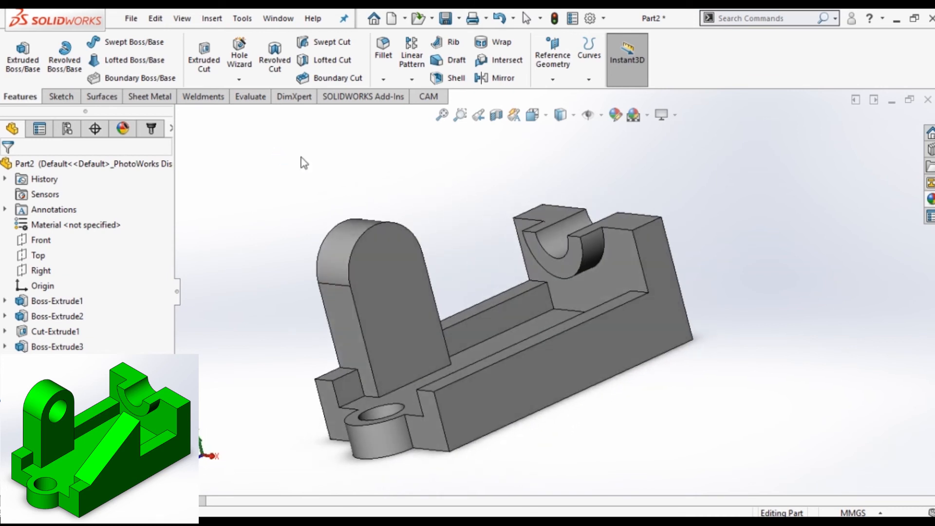
pyautogui.click(400, 294)
pyautogui.click(460, 254)
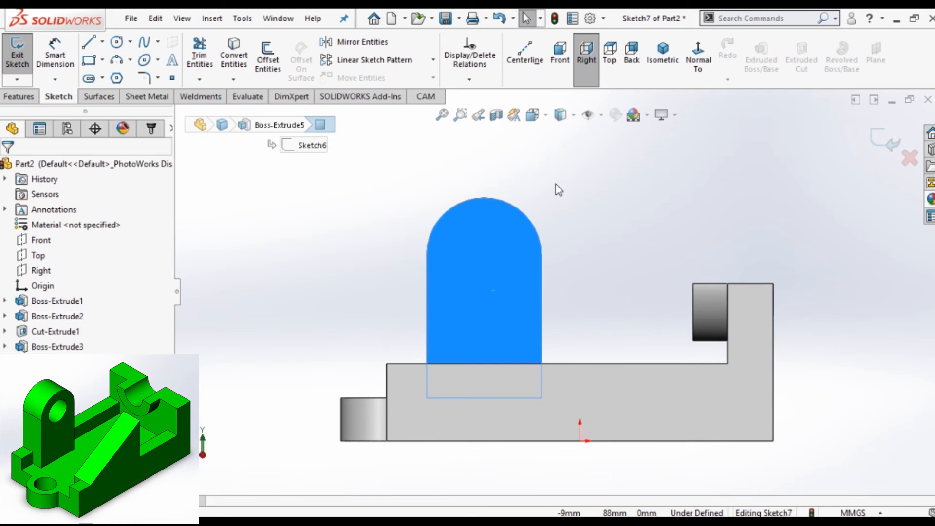
pyautogui.click(116, 43)
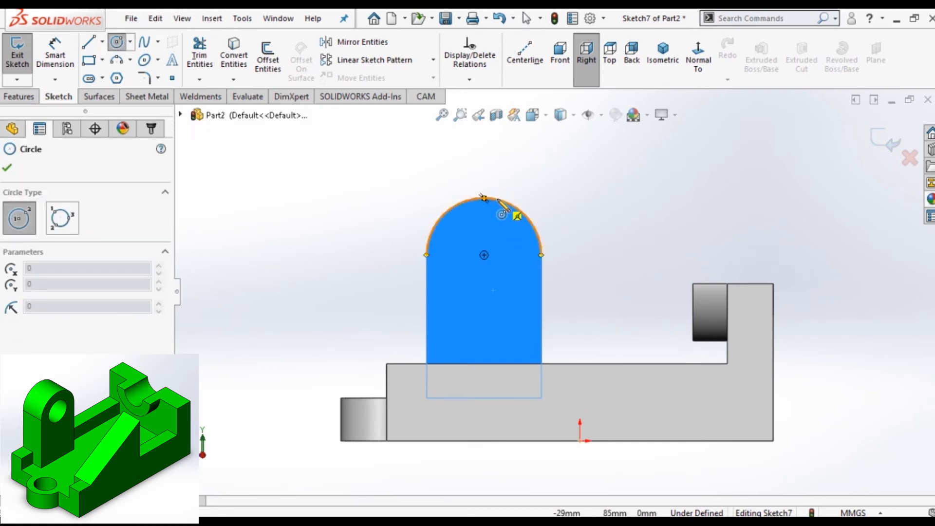
pyautogui.click(483, 255)
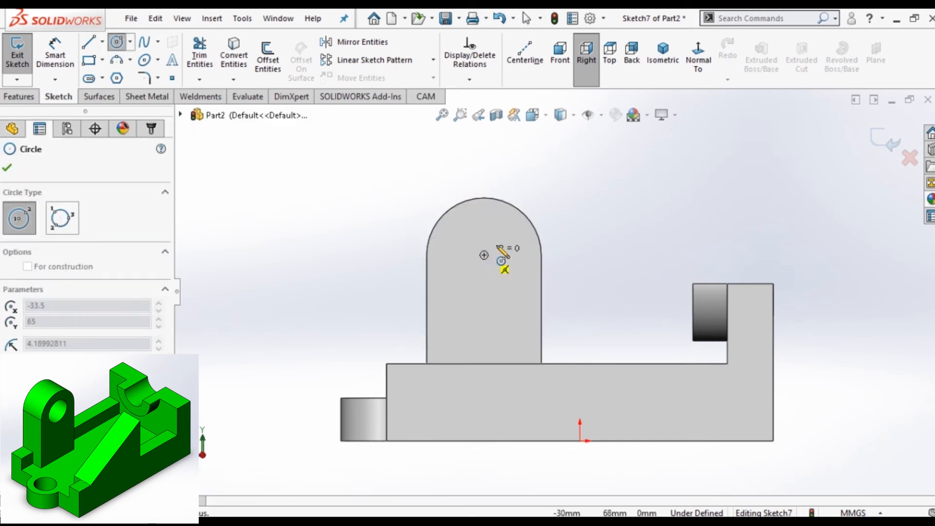
pyautogui.click(509, 230)
pyautogui.press('Escape')
# Dimension the circle's diameter as 22 mm.
pyautogui.click(515, 236)
pyautogui.click(449, 175)
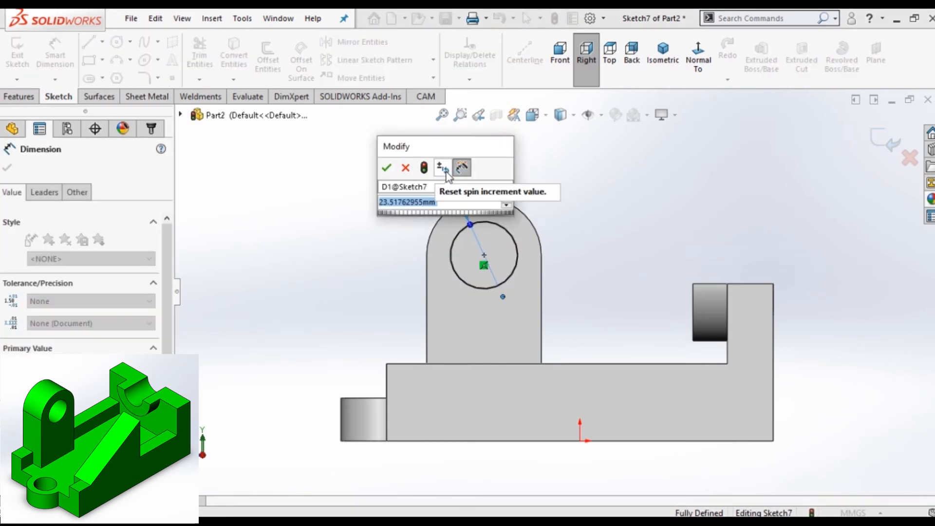
pyautogui.write('22')
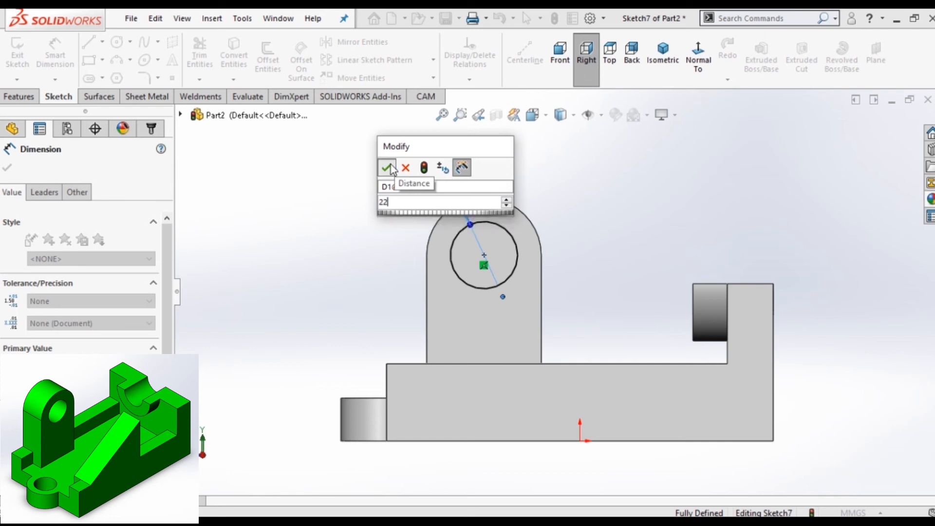
pyautogui.click(388, 168)
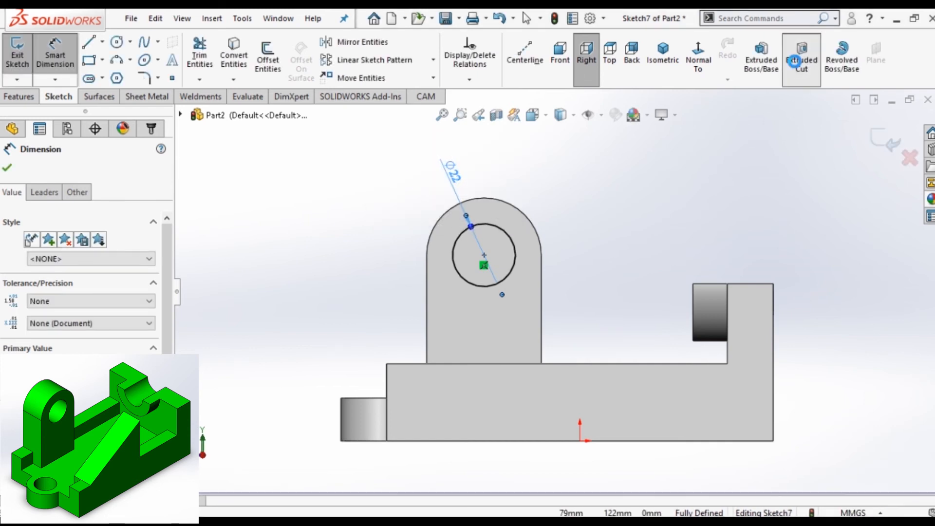
# Cut the circle through the upright lug with an Extruded Cut set to Up To Next.
pyautogui.click(794, 61)
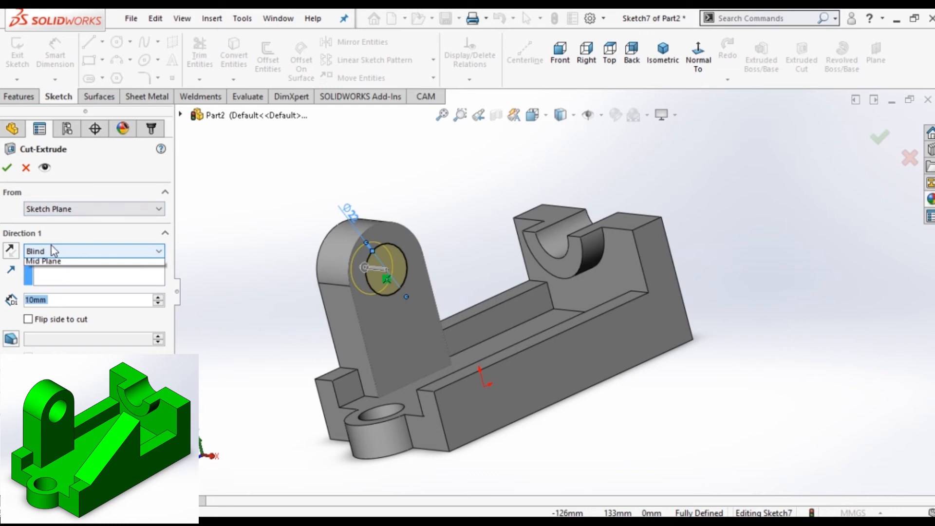
pyautogui.click(52, 250)
pyautogui.click(80, 293)
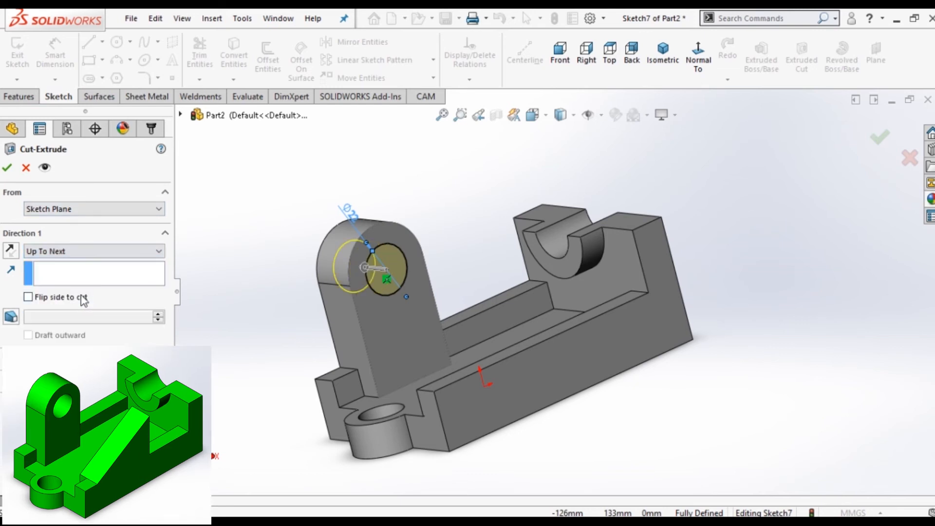
pyautogui.click(7, 168)
# Sketch a closed four-sided profile with a sloped top on the base's outer side face, its rear vertical side about 45 mm high.
pyautogui.moveTo(293, 203); pyautogui.dragTo(326, 210, button='middle')
pyautogui.click(64, 97)
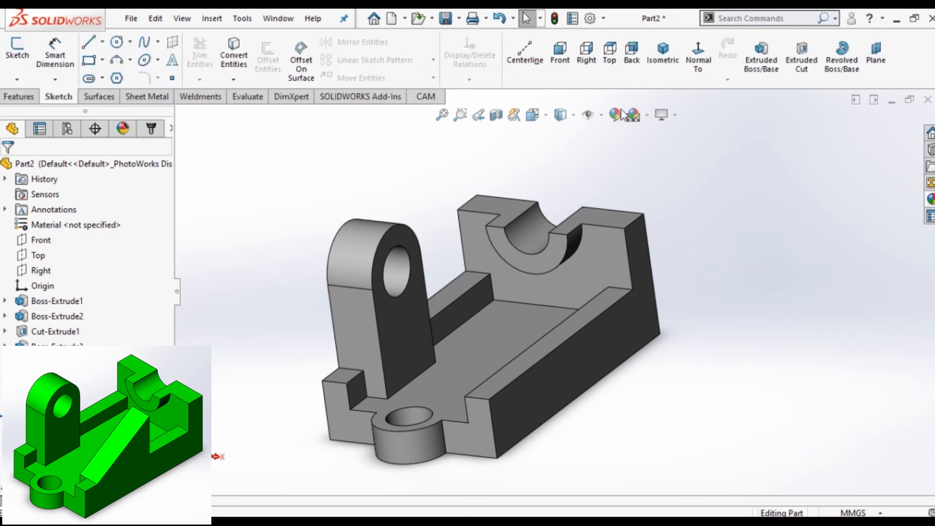
pyautogui.click(662, 54)
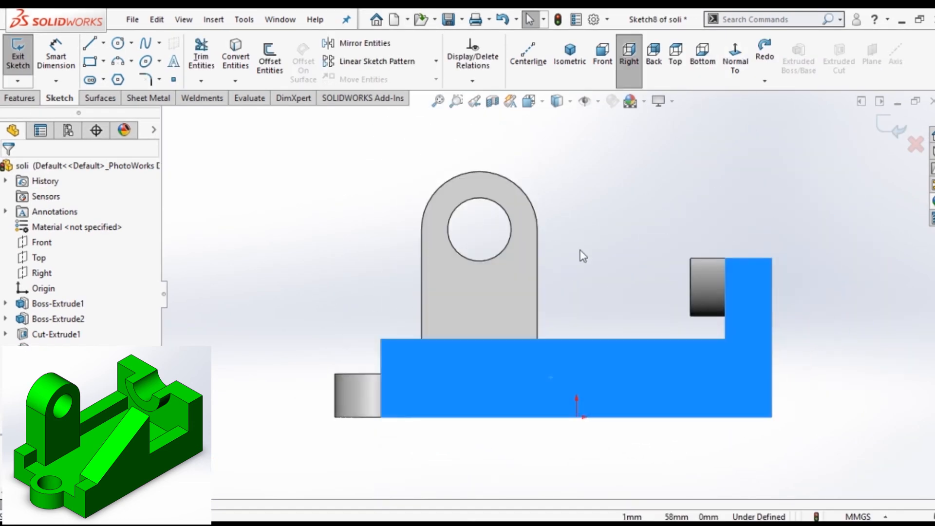
pyautogui.click(90, 45)
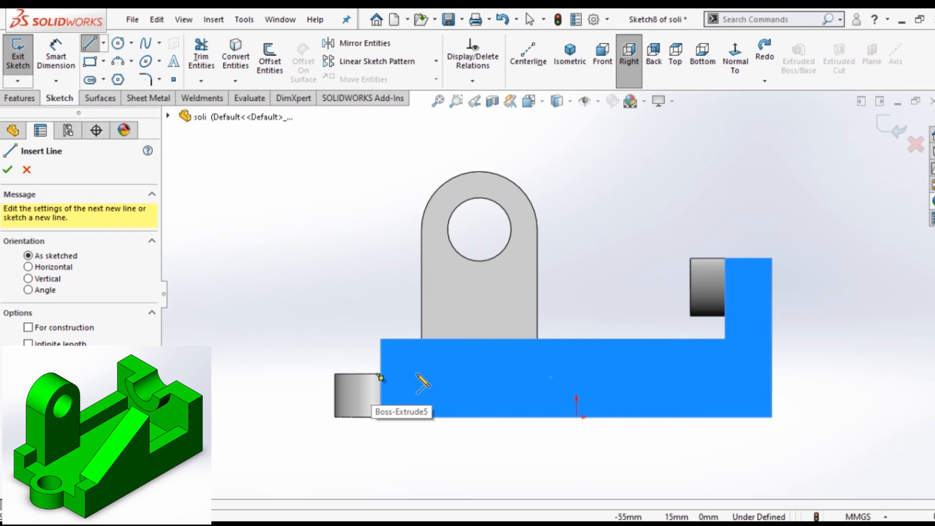
pyautogui.click(381, 375)
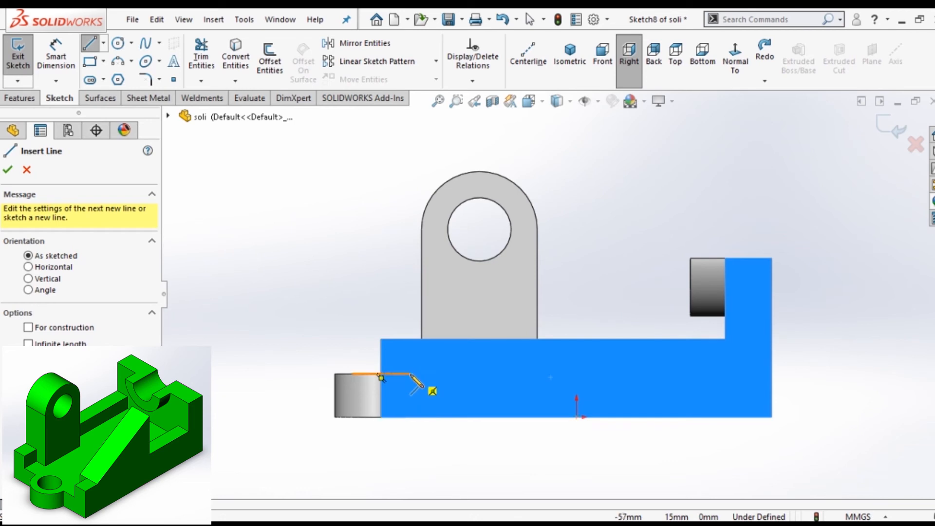
pyautogui.click(410, 374)
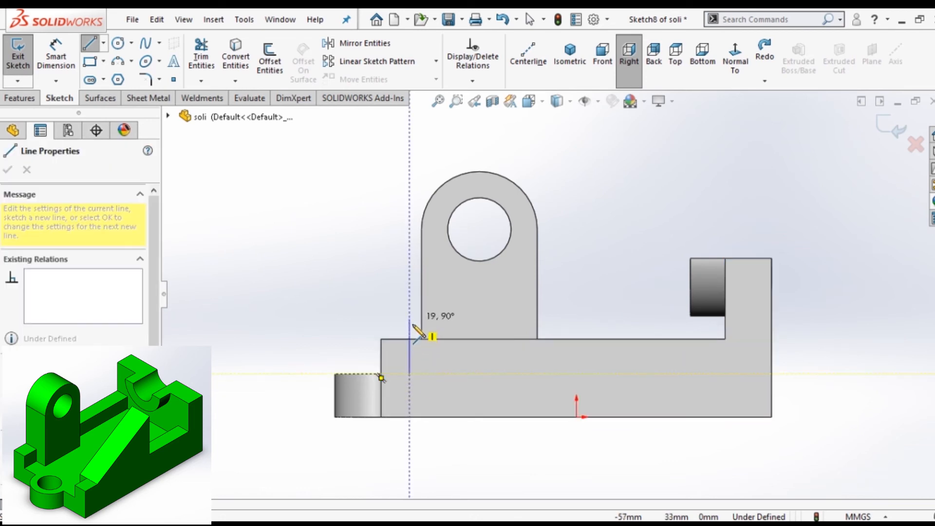
pyautogui.click(410, 339)
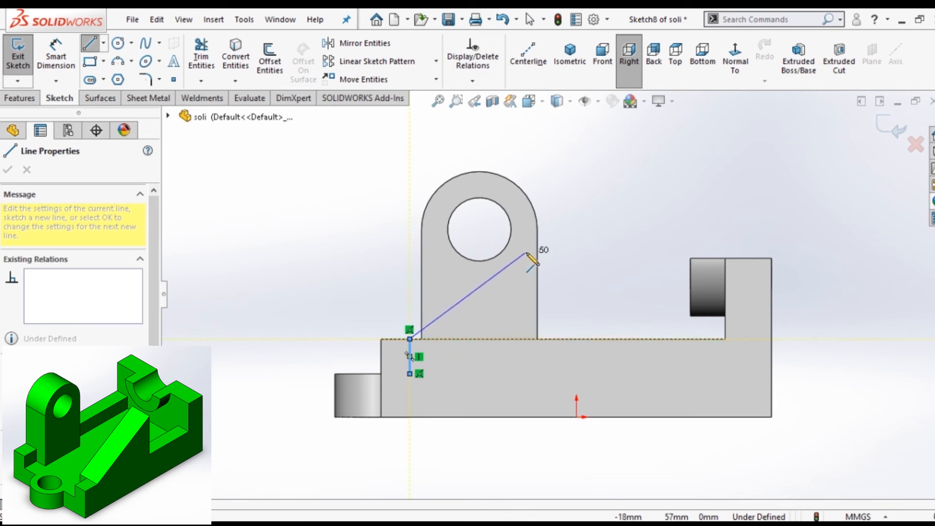
pyautogui.click(546, 242)
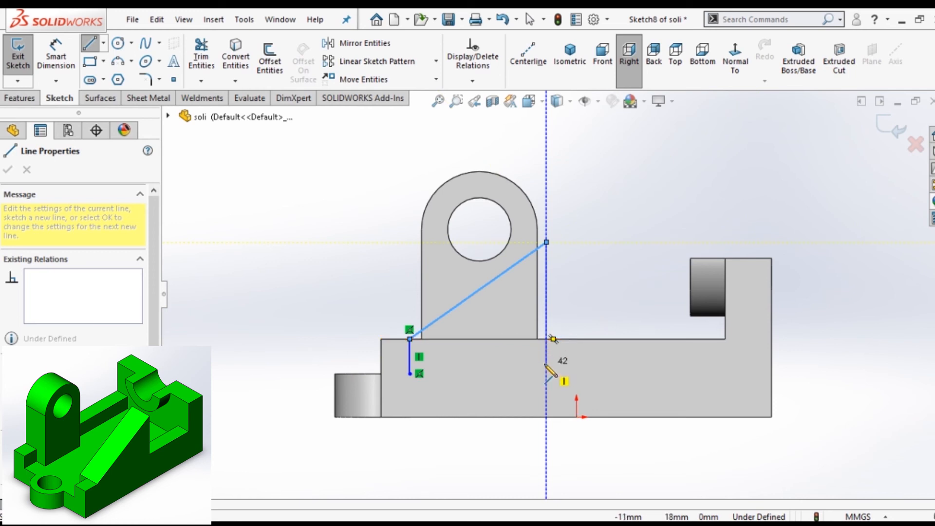
pyautogui.click(547, 373)
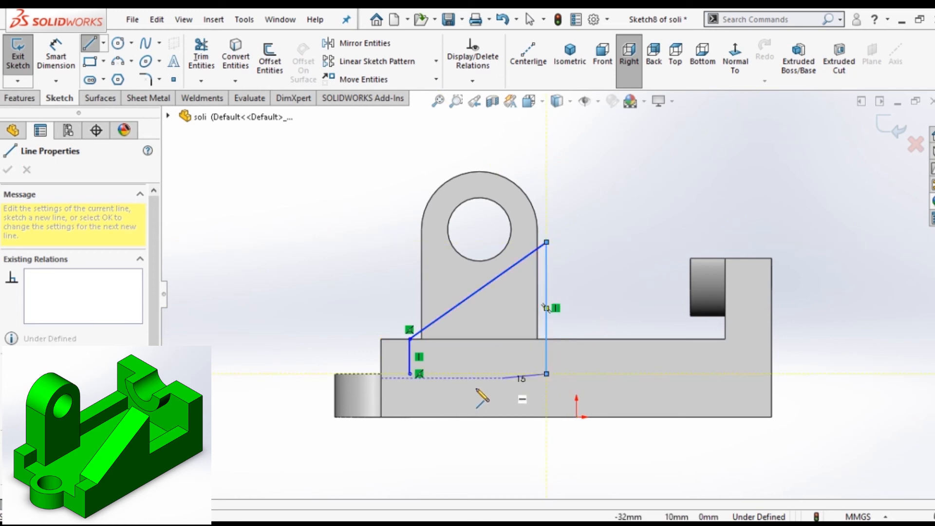
pyautogui.click(409, 373)
pyautogui.rightClick(448, 381)
pyautogui.click(448, 382)
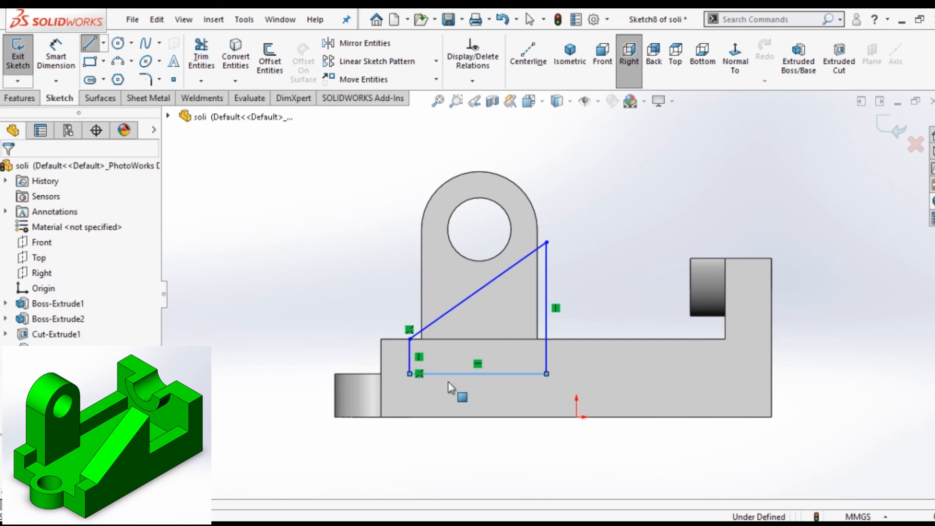
# Dimension the distance from the profile's rear vertical line to the rear wall's front edge as 45 mm.
pyautogui.click(58, 57)
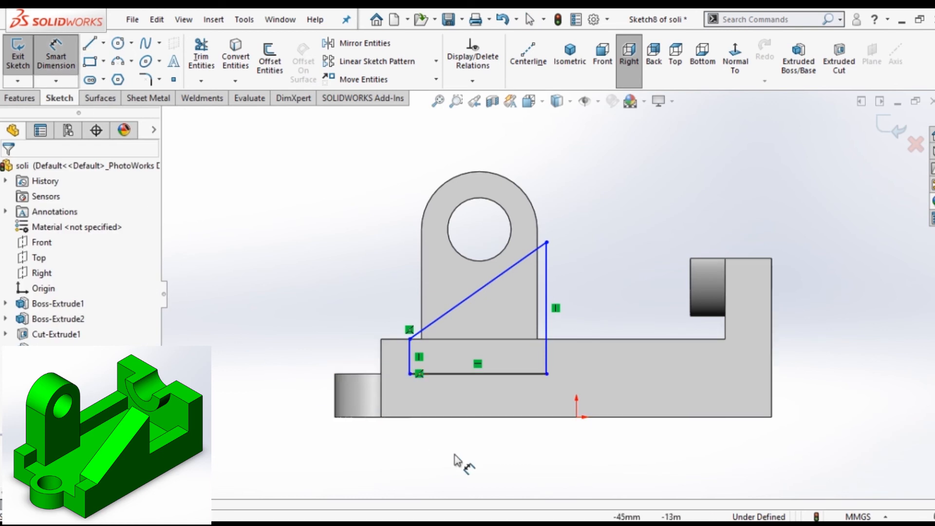
pyautogui.click(549, 330)
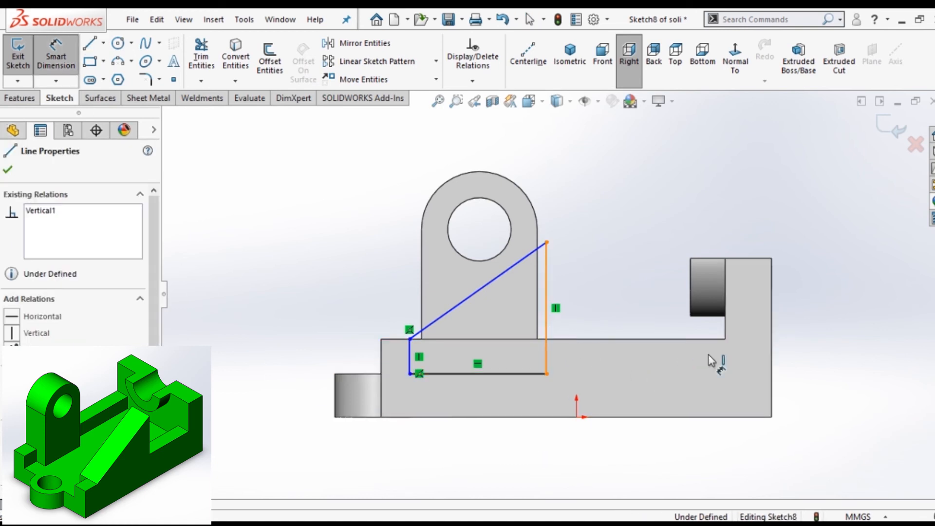
pyautogui.click(725, 335)
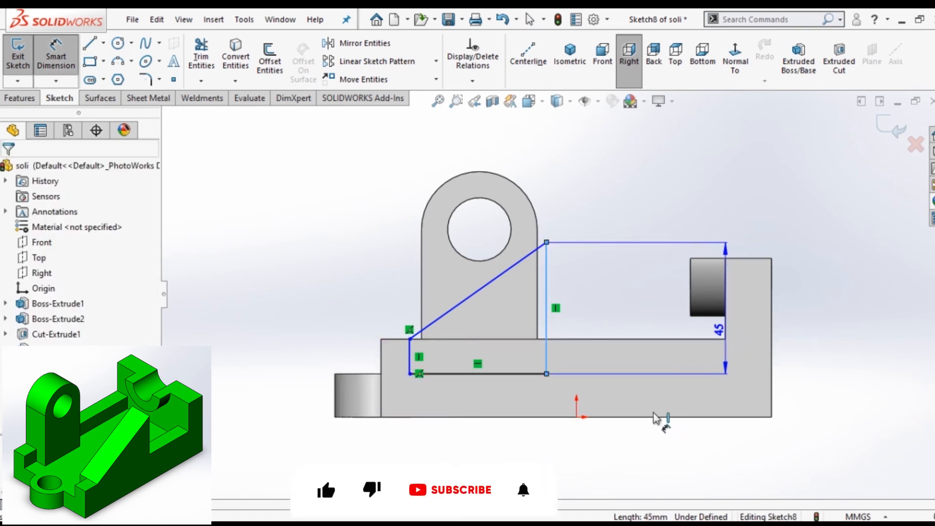
pyautogui.click(635, 462)
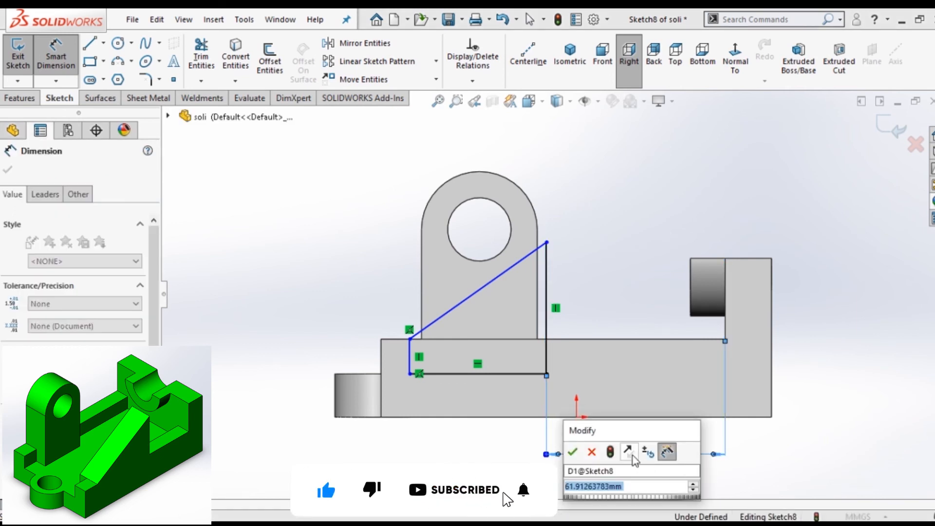
pyautogui.write('45')
pyautogui.press('Return')
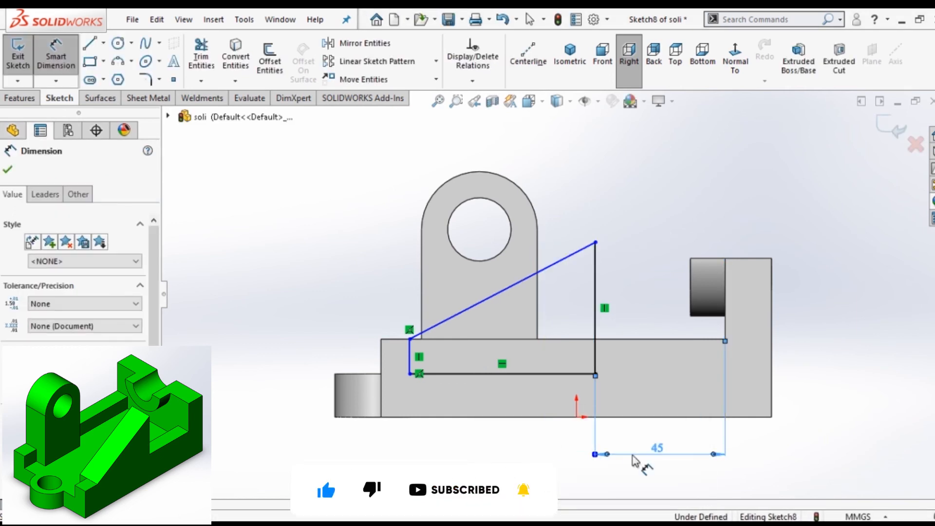
# Dimension the height of the profile's rear vertical line as 50 mm.
pyautogui.click(595, 312)
pyautogui.write('50')
pyautogui.press('Return')
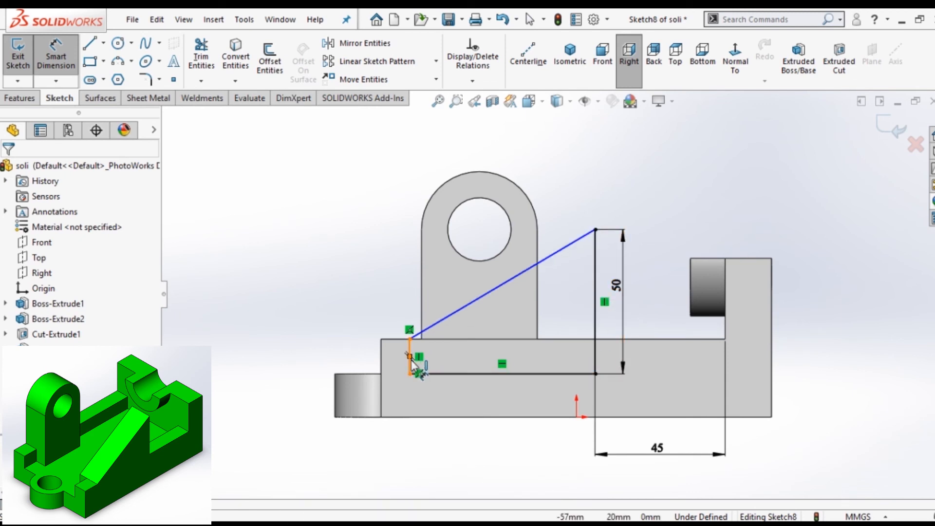
# Dimension the distance from the base's front edge to the profile's front vertical line as 14 mm.
pyautogui.scroll(-2, 566, 315)
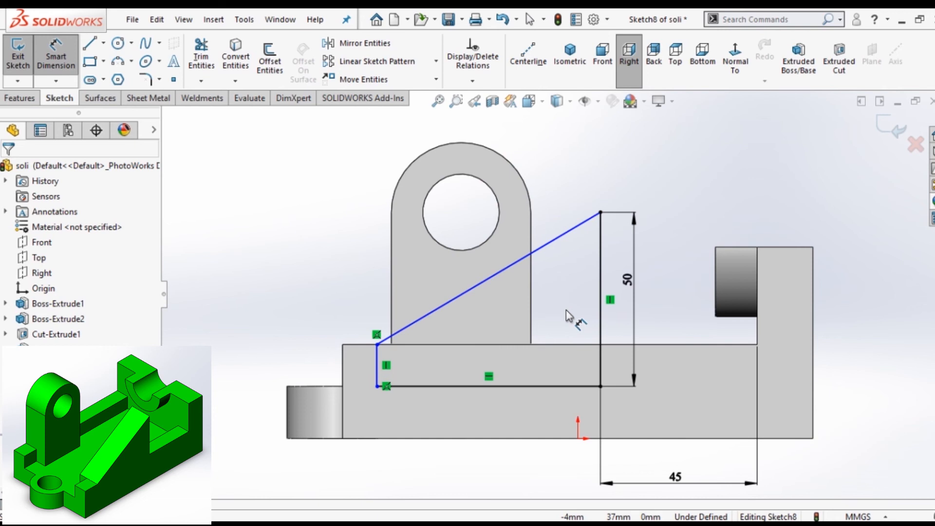
pyautogui.click(348, 360)
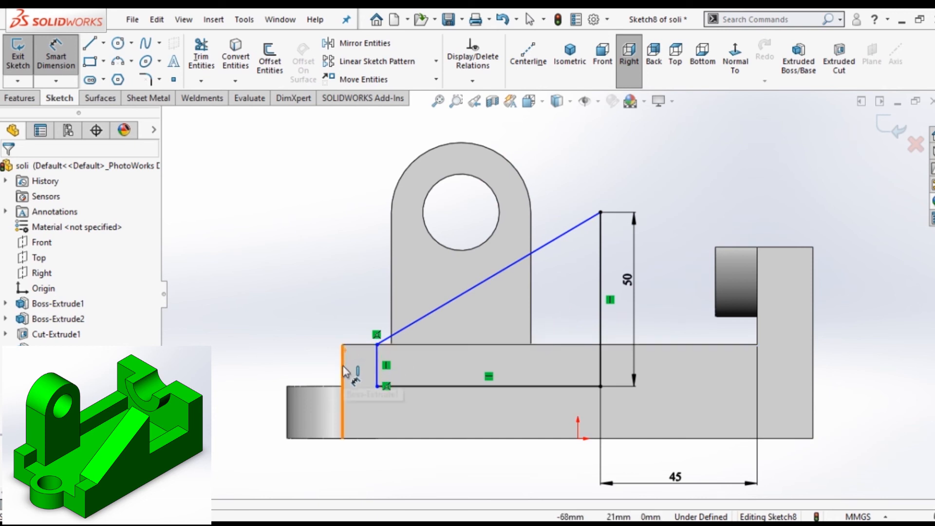
pyautogui.click(378, 369)
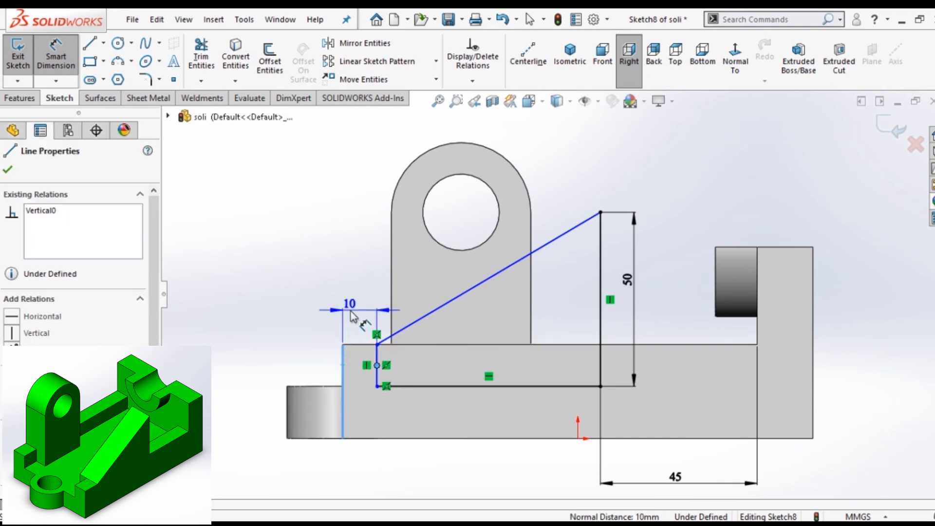
pyautogui.click(359, 314)
pyautogui.write('14')
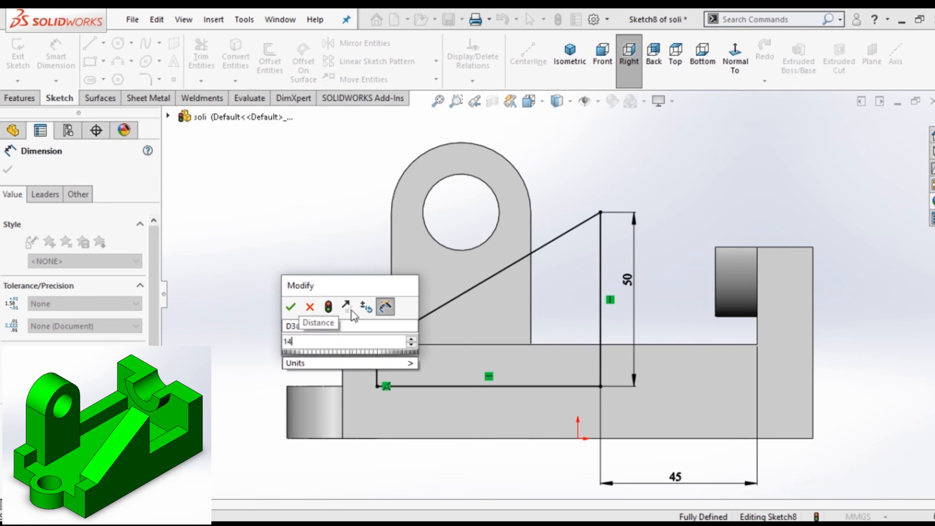
pyautogui.press('Return')
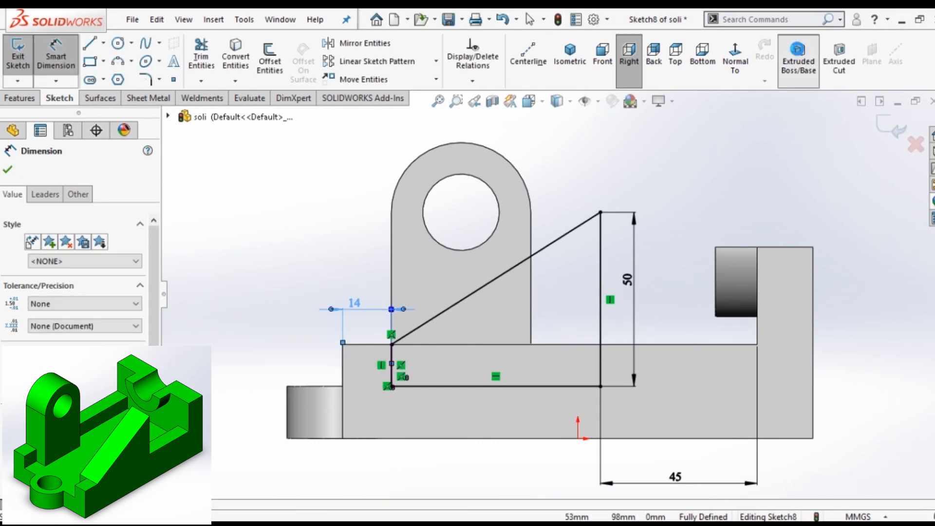
# Extrude the sloped side profile 20 mm blind in the reversed direction, into the base, with the result merged.
pyautogui.click(799, 56)
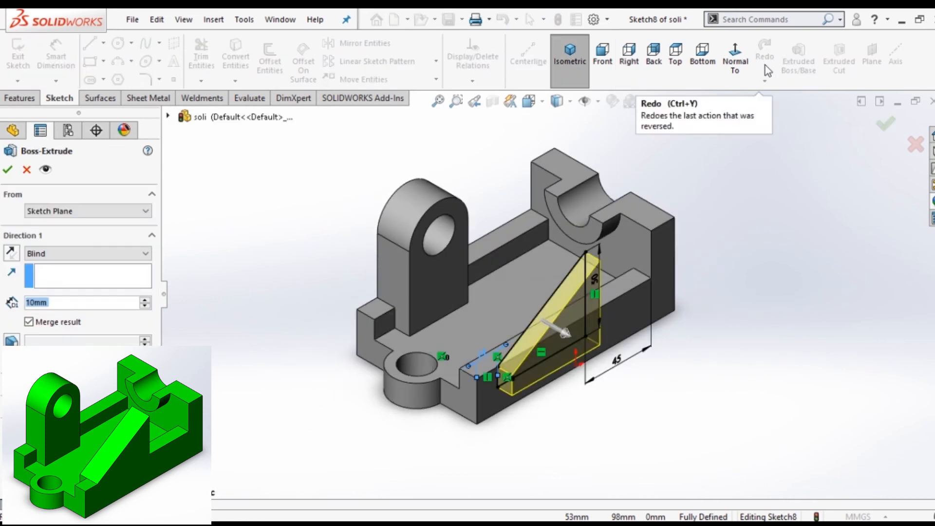
pyautogui.click(10, 253)
pyautogui.write('22')
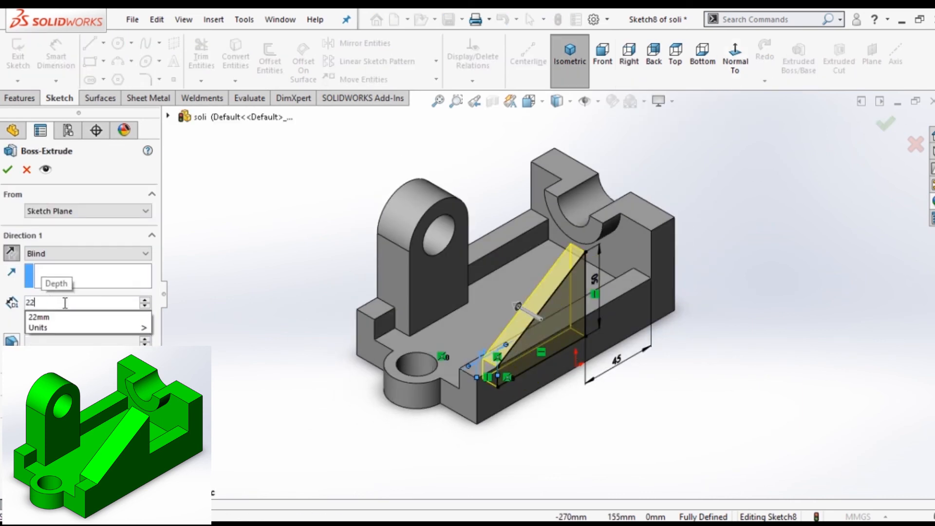
pyautogui.press('BackSpace')
pyautogui.write('0')
pyautogui.press('Return')
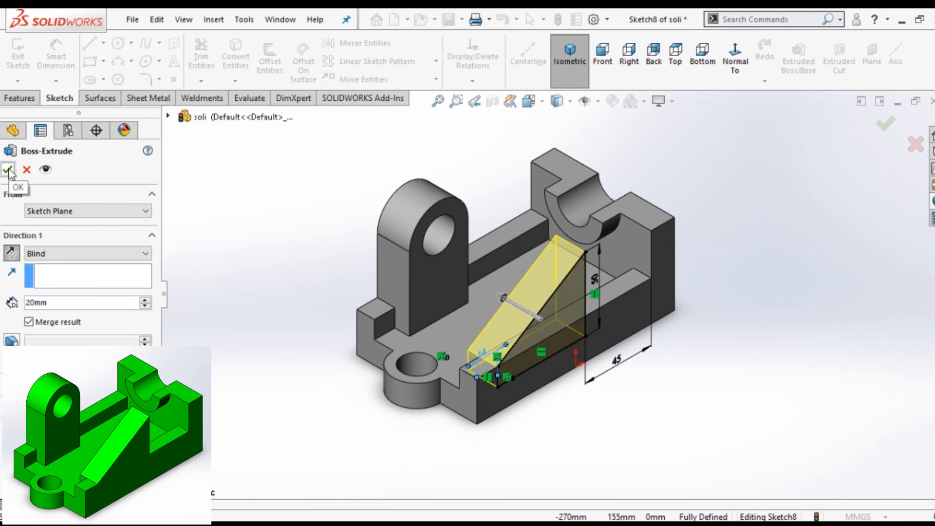
pyautogui.click(8, 170)
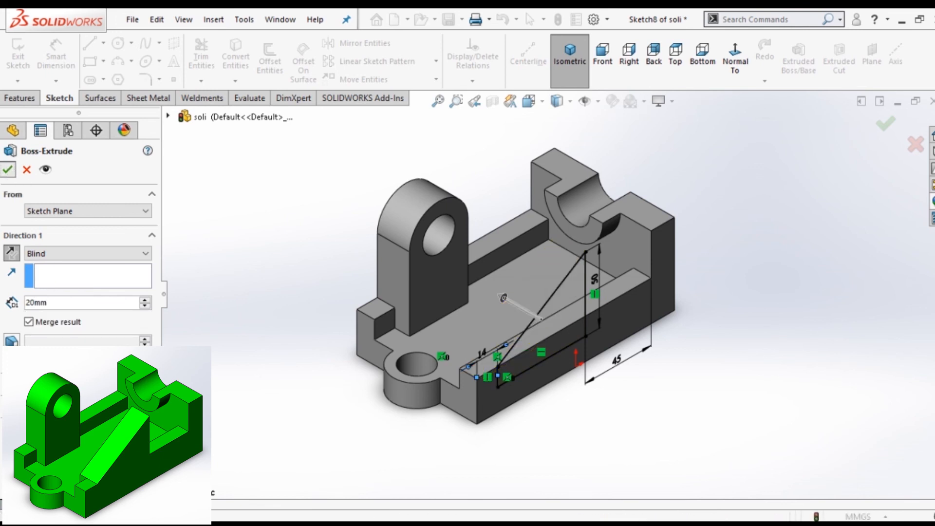
# Change the color appearance of the whole part to green.
pyautogui.moveTo(341, 250); pyautogui.dragTo(491, 210, button='middle')
pyautogui.click(687, 55)
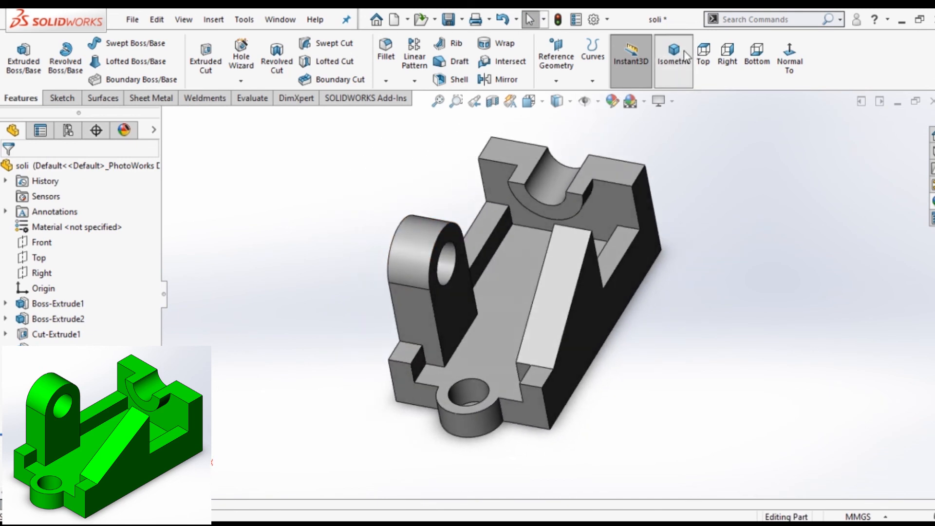
pyautogui.click(136, 135)
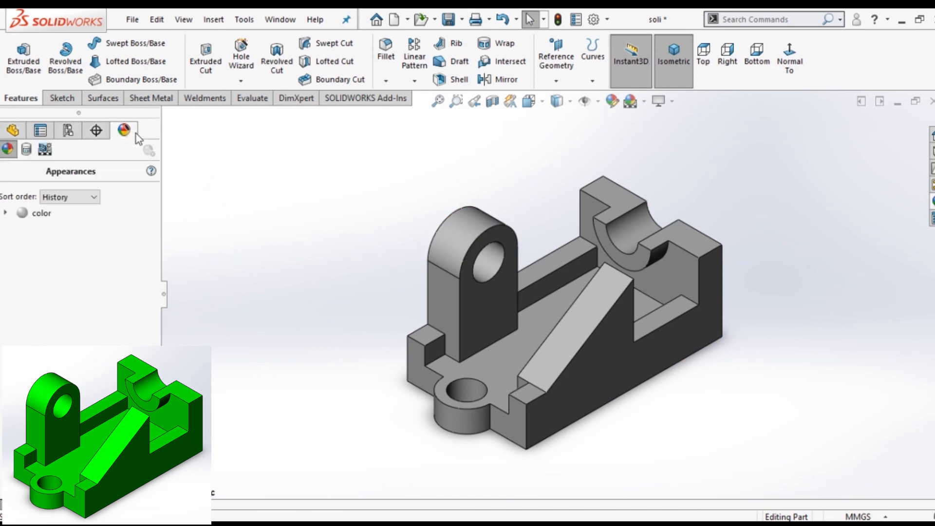
pyautogui.rightClick(27, 261)
pyautogui.click(66, 273)
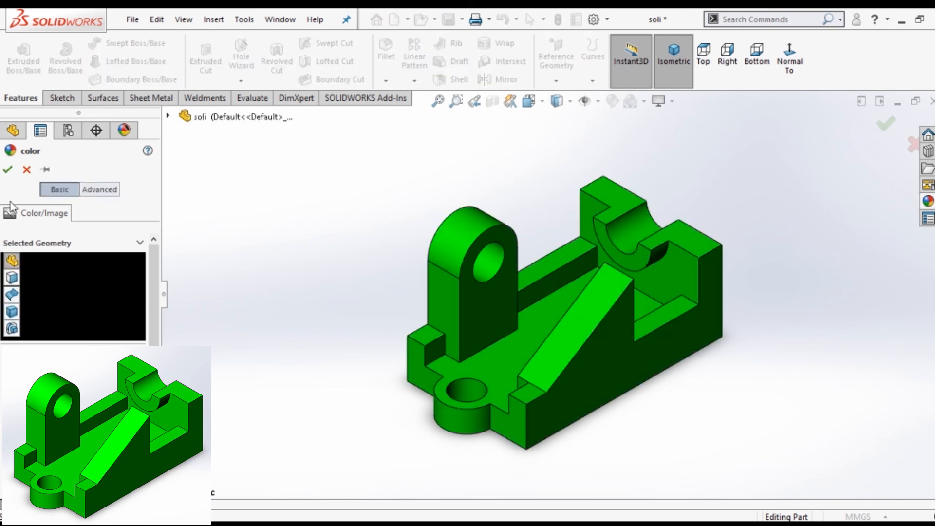
pyautogui.click(8, 169)
pyautogui.moveTo(370, 343); pyautogui.dragTo(349, 373, button='middle')
pyautogui.press('Escape')
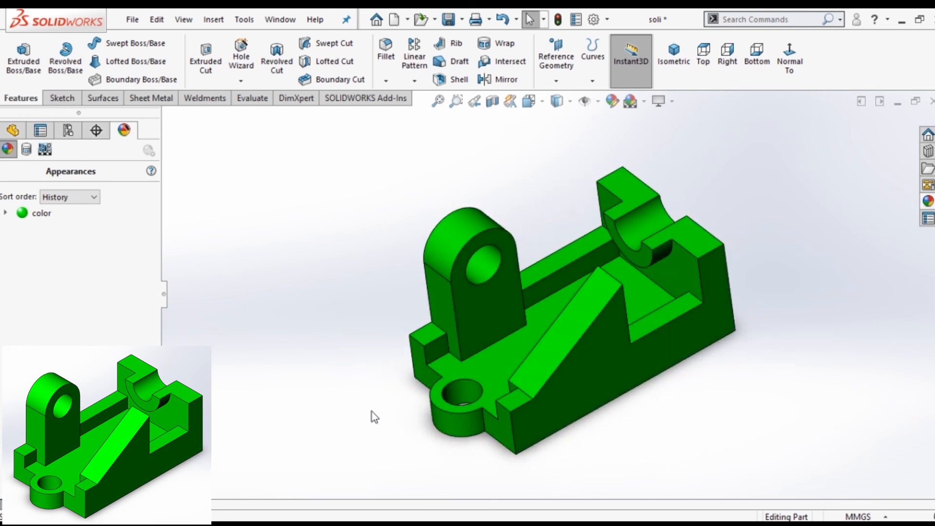
pyautogui.click(674, 55)
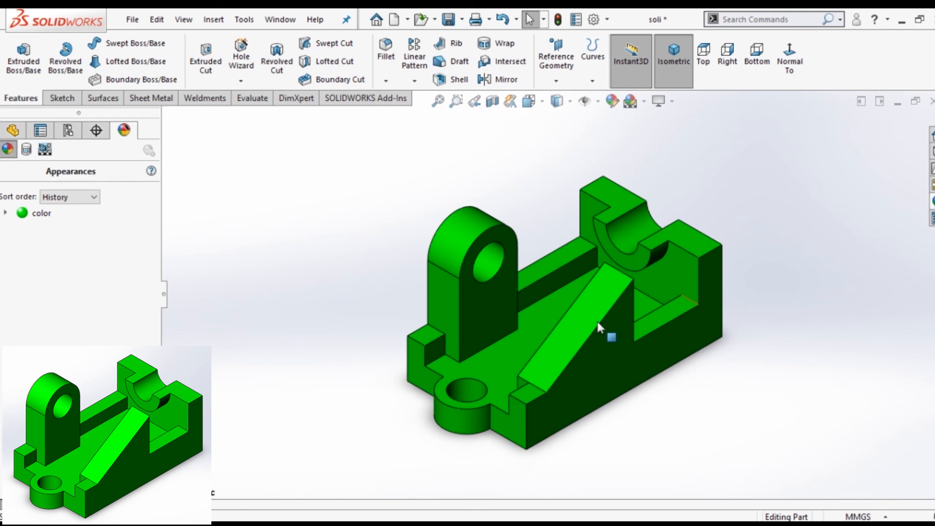
pyautogui.scroll(-2, 582, 306)
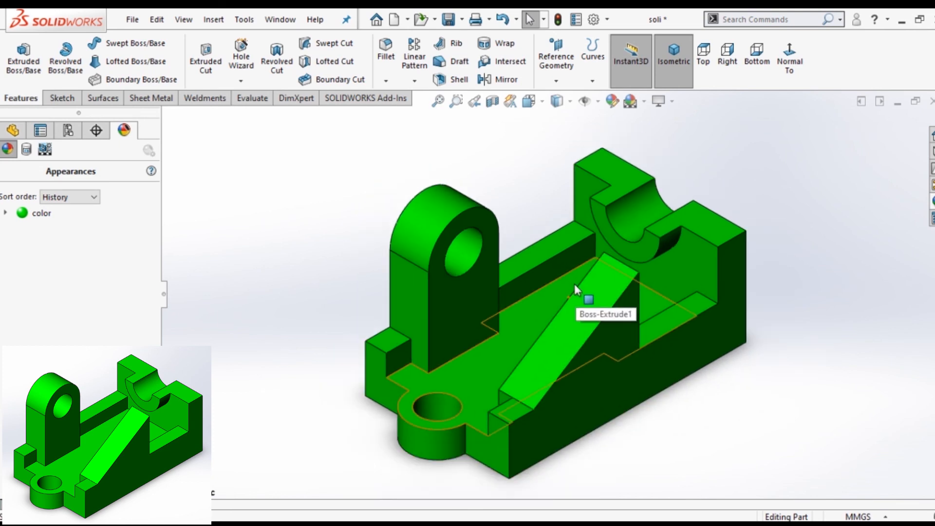